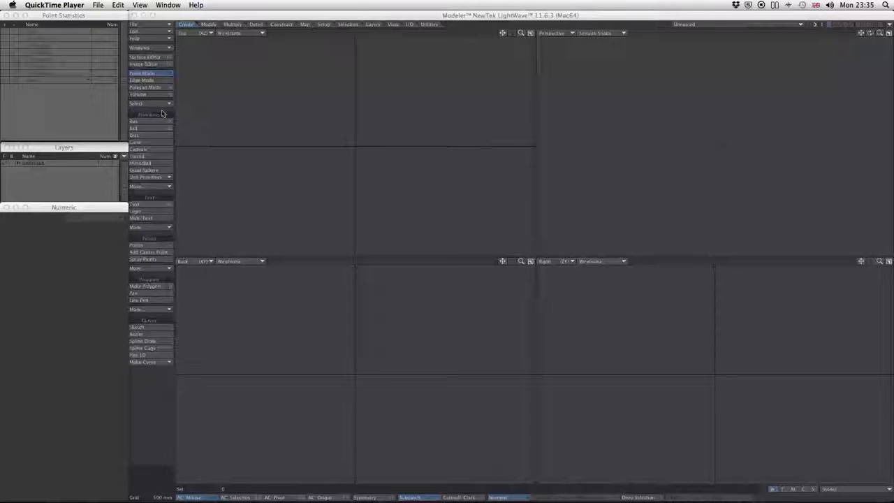
Step: Create a default 1 m box using the Box tool's numeric Activate action
{"action": "left_click", "coordinate": [158, 121]}
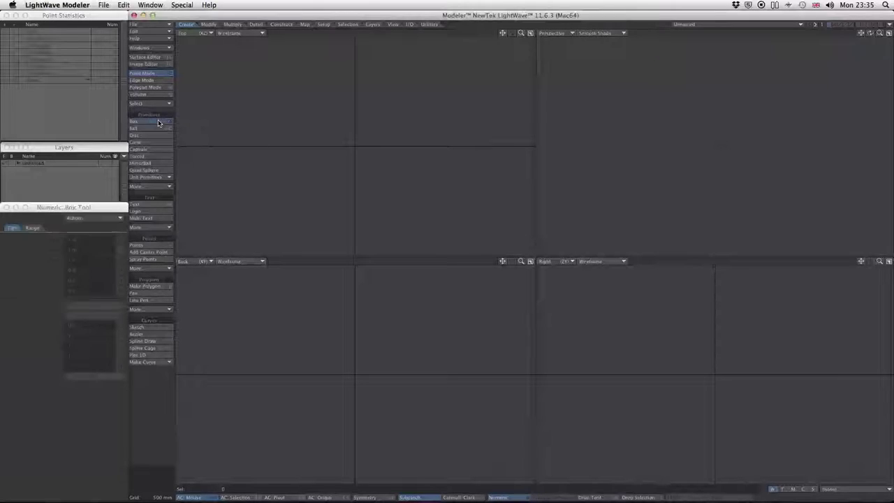
{"action": "left_click", "coordinate": [119, 218]}
{"action": "left_click", "coordinate": [105, 229]}
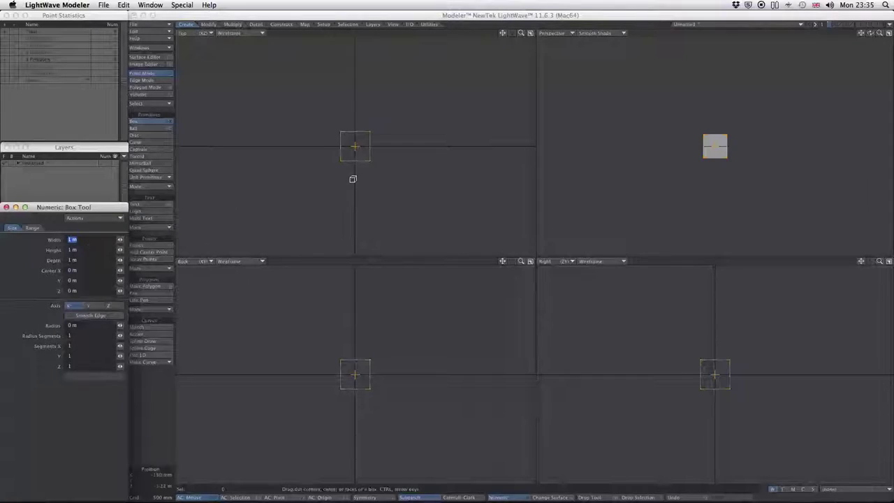
{"action": "key", "text": "space"}
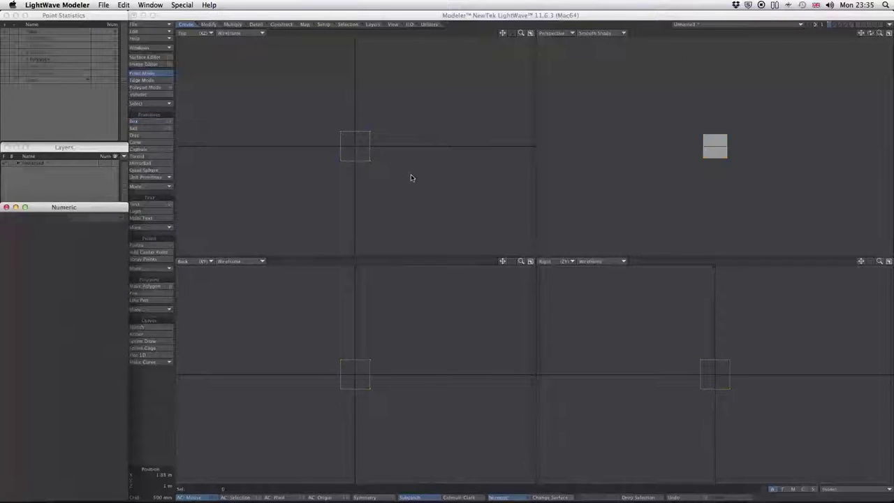
Step: Array the box into a 2×2 grid, X and Z counts 2, with manual 2 m X/Z offsets
{"action": "left_click", "coordinate": [233, 24]}
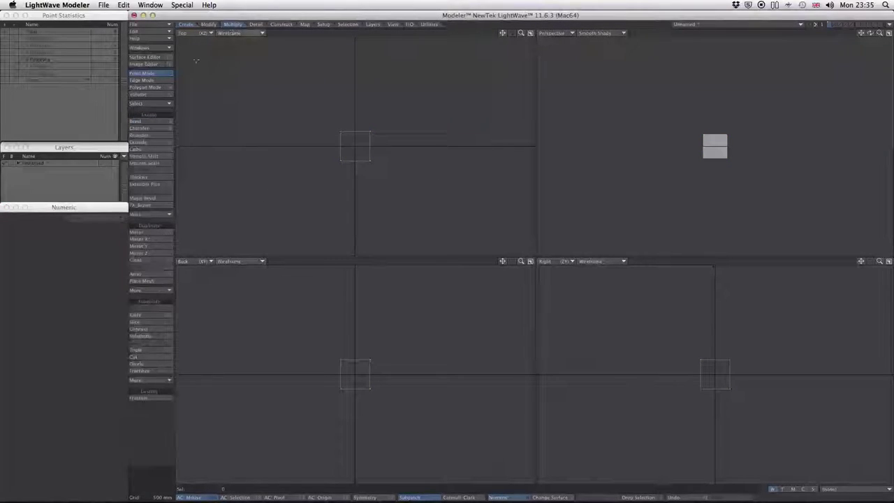
{"action": "left_click", "coordinate": [137, 273]}
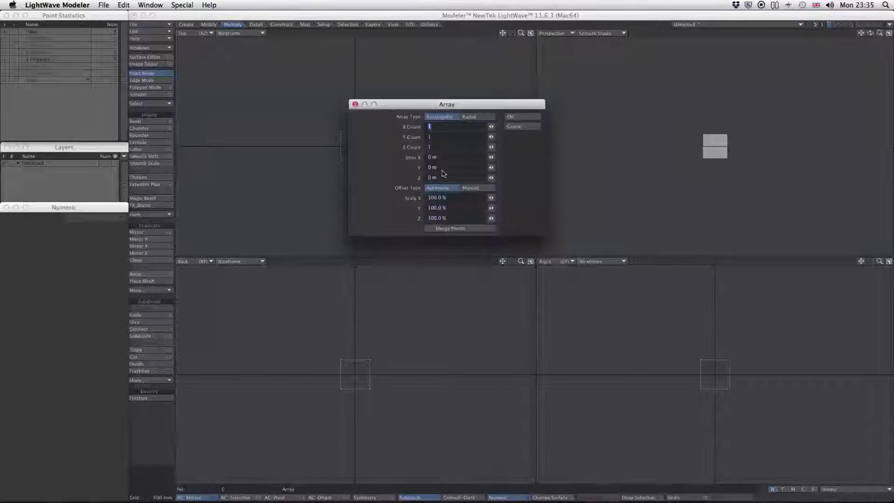
{"action": "type", "text": "2"}
{"action": "left_click", "coordinate": [440, 147]}
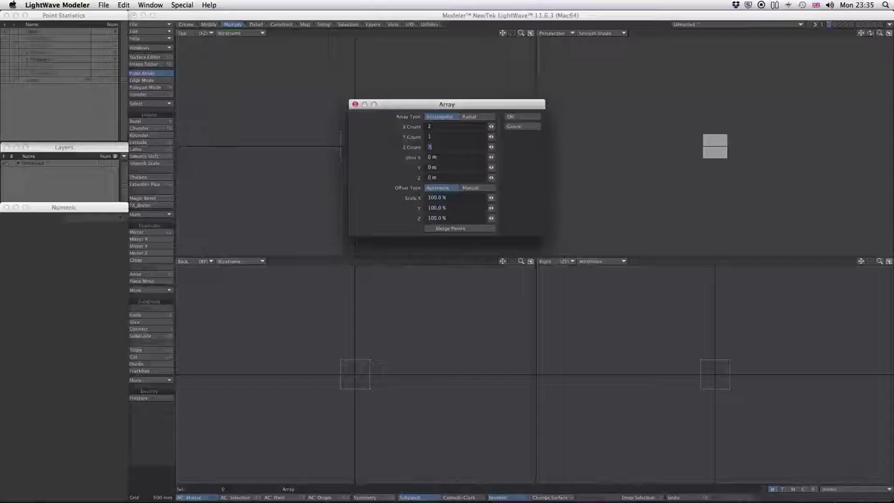
{"action": "type", "text": "2"}
{"action": "left_click", "coordinate": [470, 187]}
{"action": "left_click", "coordinate": [431, 199]}
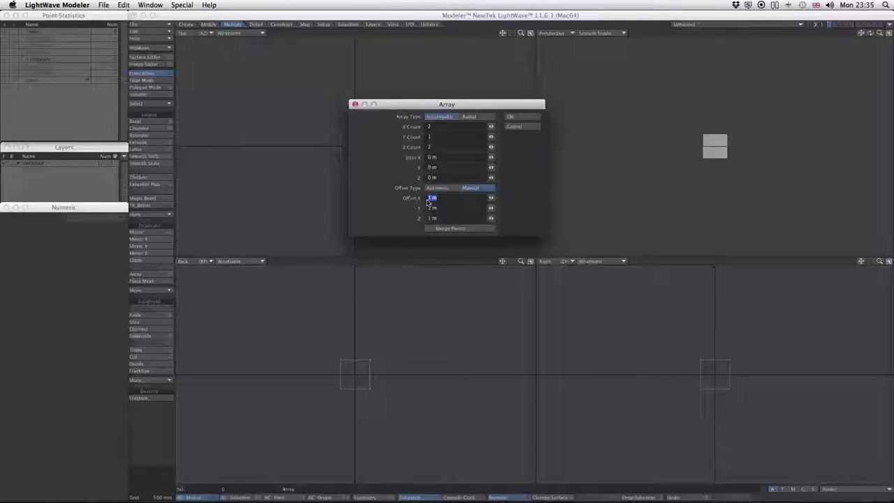
{"action": "type", "text": "2"}
{"action": "left_click", "coordinate": [443, 218]}
{"action": "type", "text": "2"}
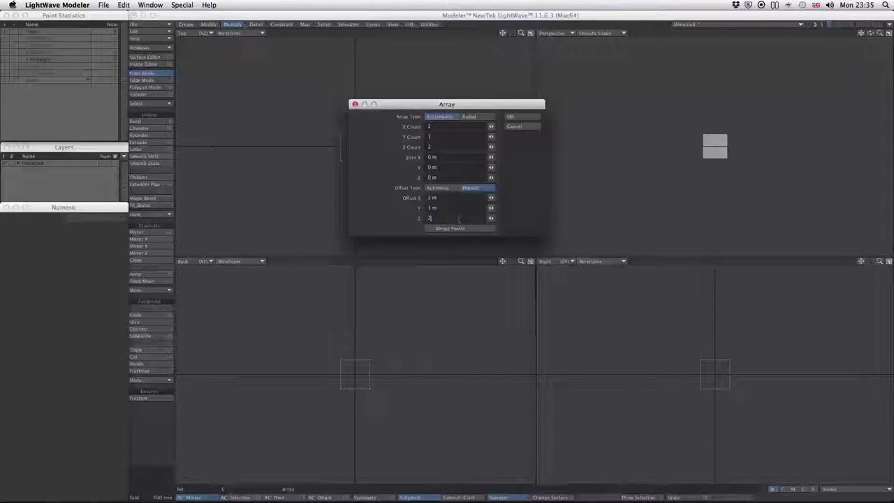
{"action": "left_click", "coordinate": [515, 117]}
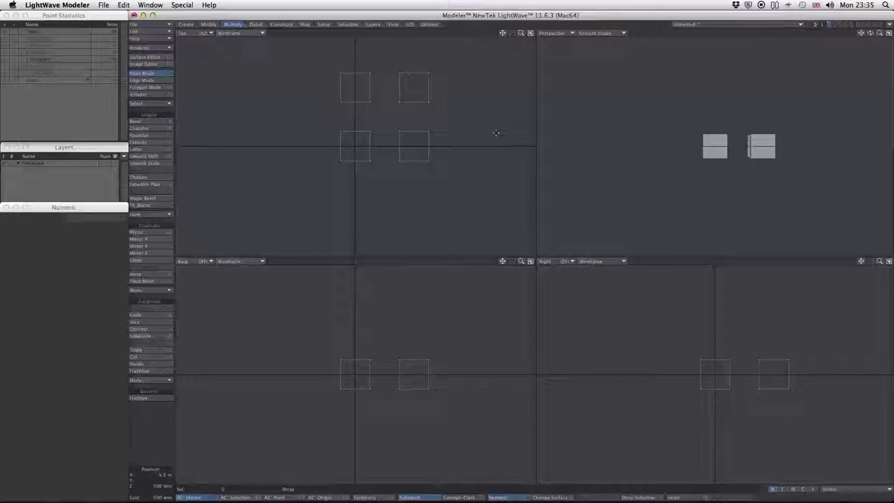
{"action": "left_click_drag", "start_coordinate": [726, 188], "coordinate": [696, 192], "text": "alt"}
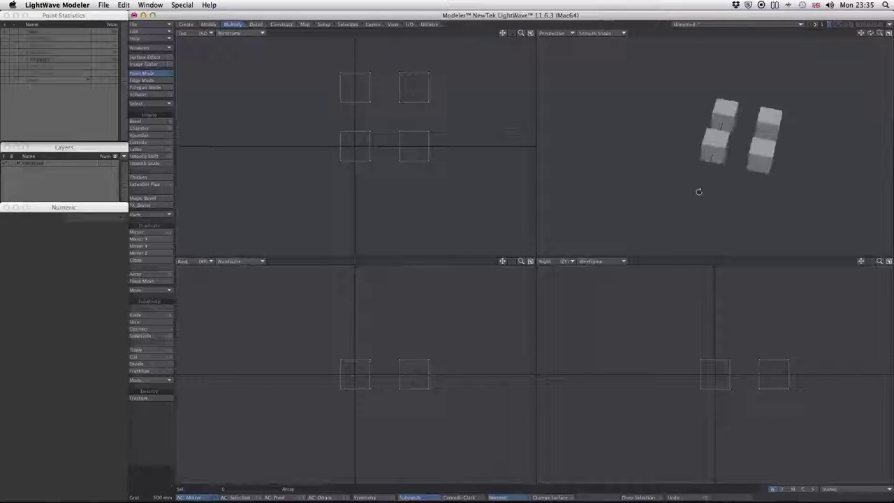
Step: In Polygon mode, select the top-left cube's connected polygons, then clear the selection
{"action": "left_click", "coordinate": [256, 24]}
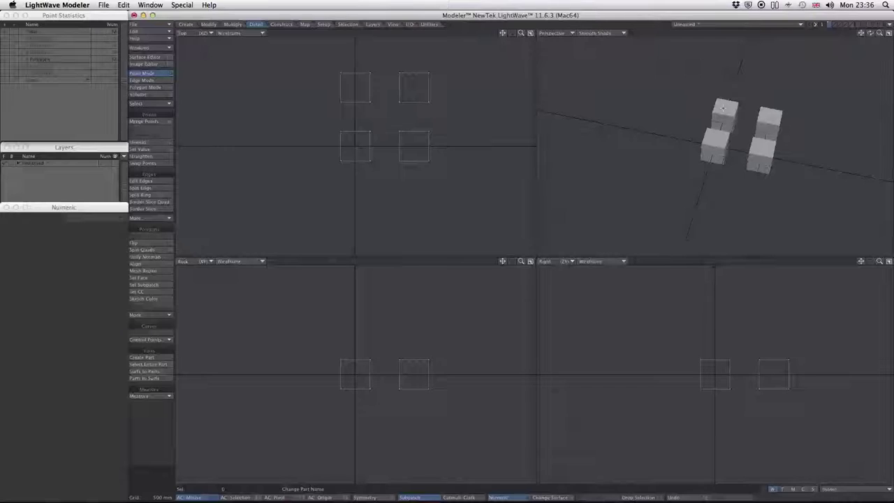
{"action": "left_click", "coordinate": [146, 88]}
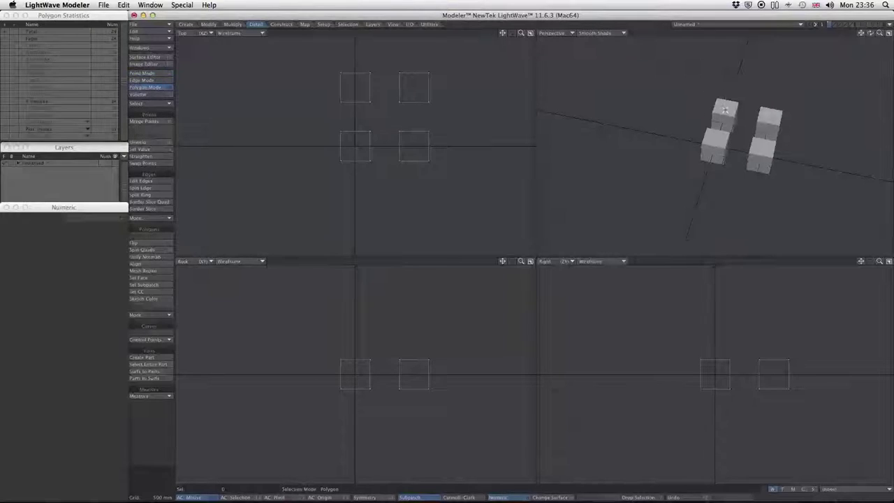
{"action": "left_click", "coordinate": [725, 110]}
{"action": "key", "text": "bracketright"}
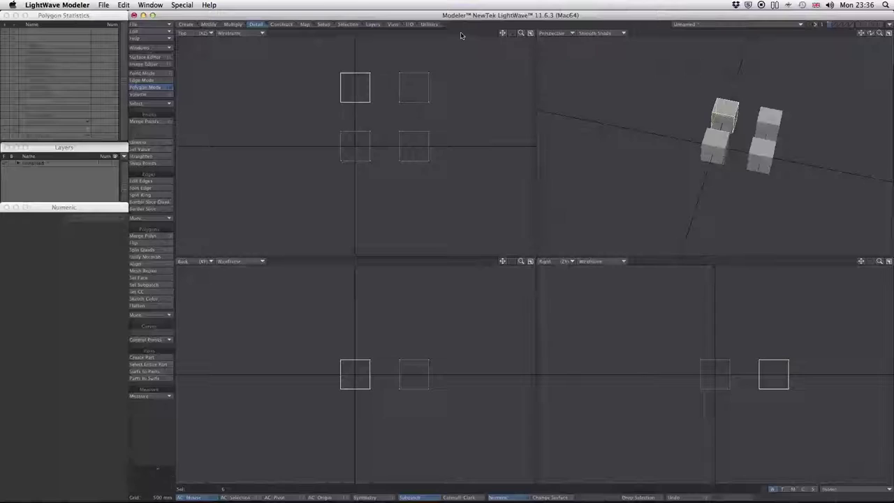
{"action": "key", "text": "/"}
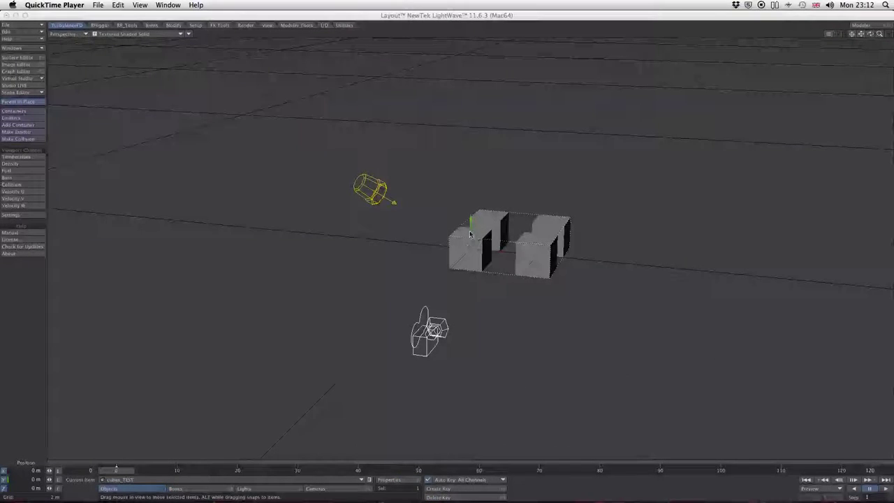
Step: Drag the cubes object up and slightly left in the Layout viewport
{"action": "left_click_drag", "start_coordinate": [499, 255], "coordinate": [485, 229]}
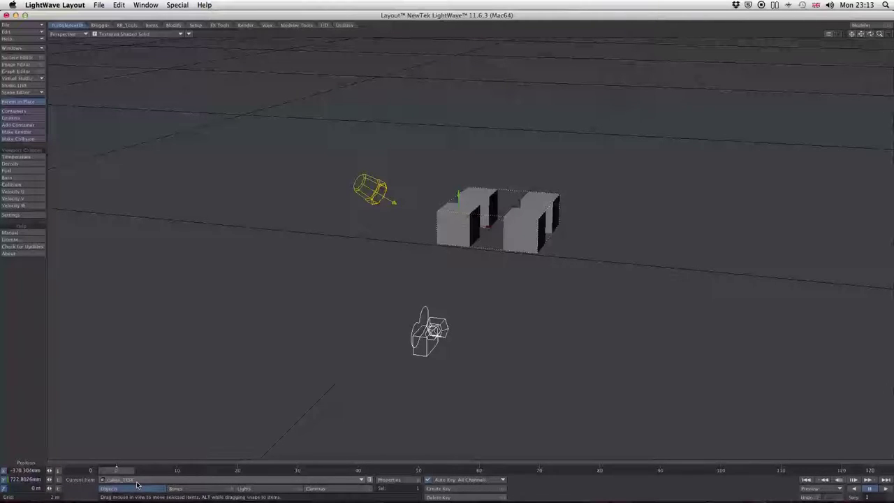
Step: Tick Edit Nodes on the cube object's Deform tab and open its Displacement Node Editor
{"action": "left_click", "coordinate": [390, 481]}
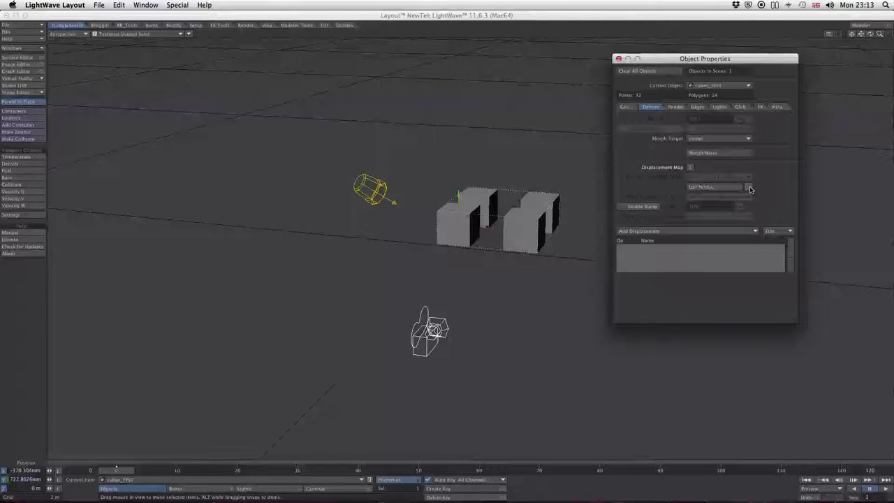
{"action": "left_click", "coordinate": [748, 188]}
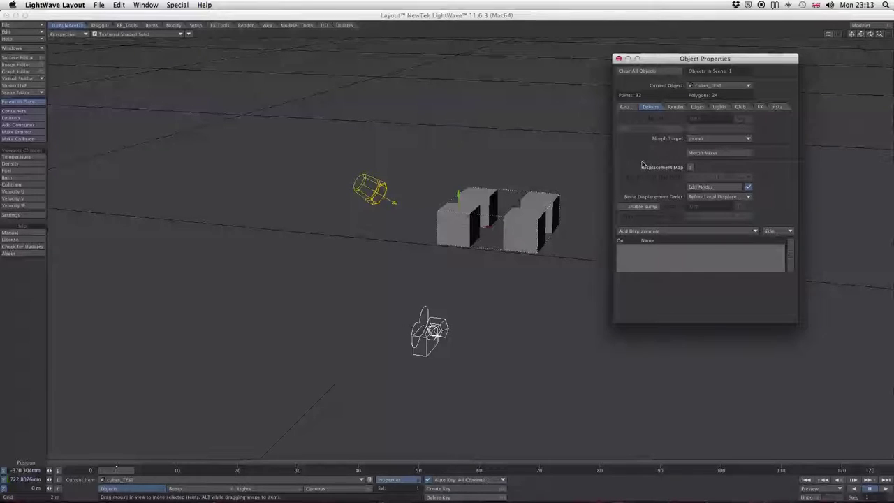
{"action": "left_click", "coordinate": [624, 107]}
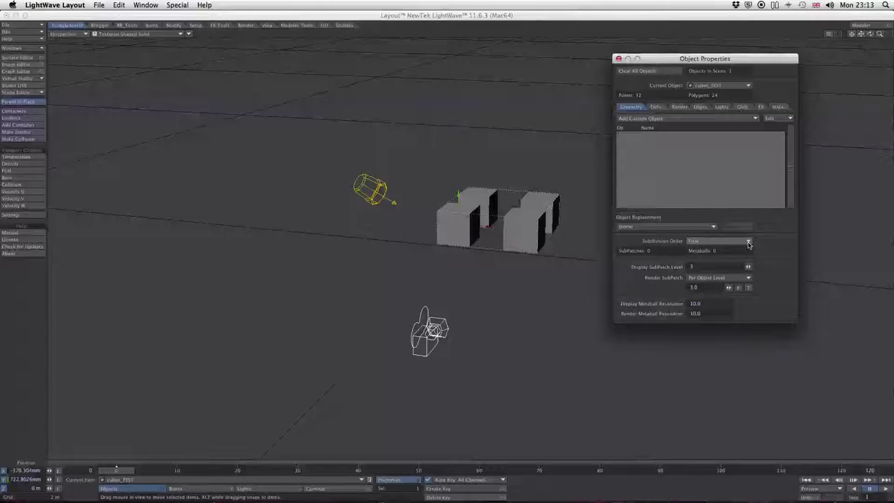
{"action": "left_click", "coordinate": [658, 109]}
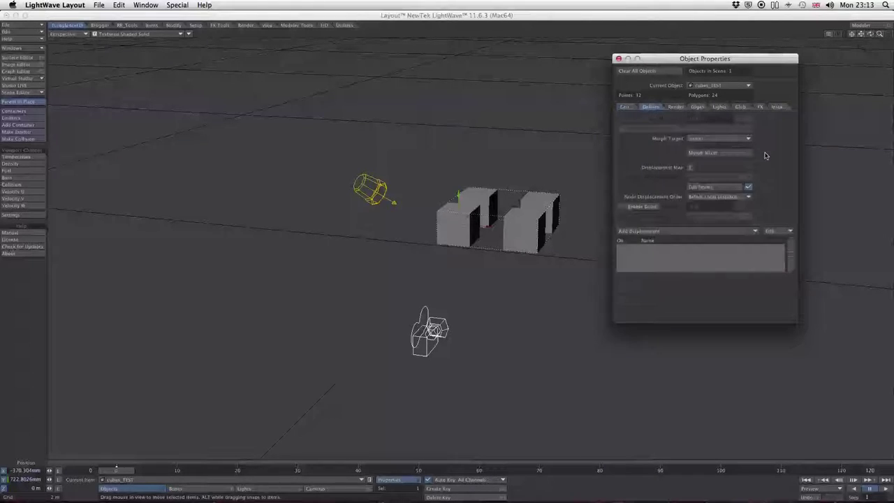
{"action": "left_click", "coordinate": [711, 192]}
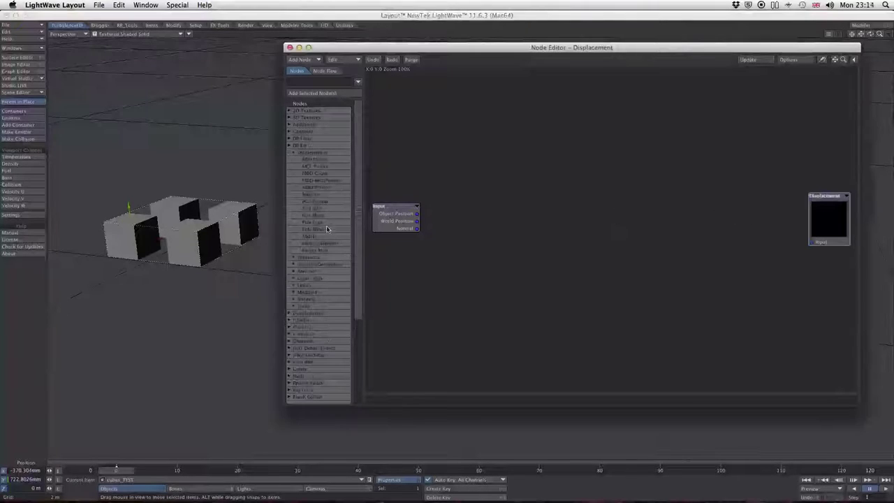
Step: Add a Part Move node from DP Kit > Deformation and place it beside Displacement
{"action": "double_click", "coordinate": [341, 217]}
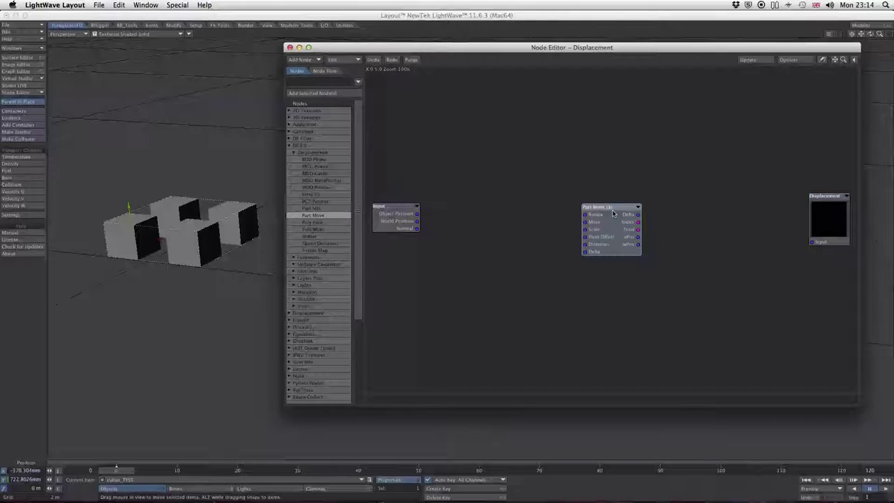
{"action": "left_click_drag", "start_coordinate": [629, 207], "coordinate": [708, 207]}
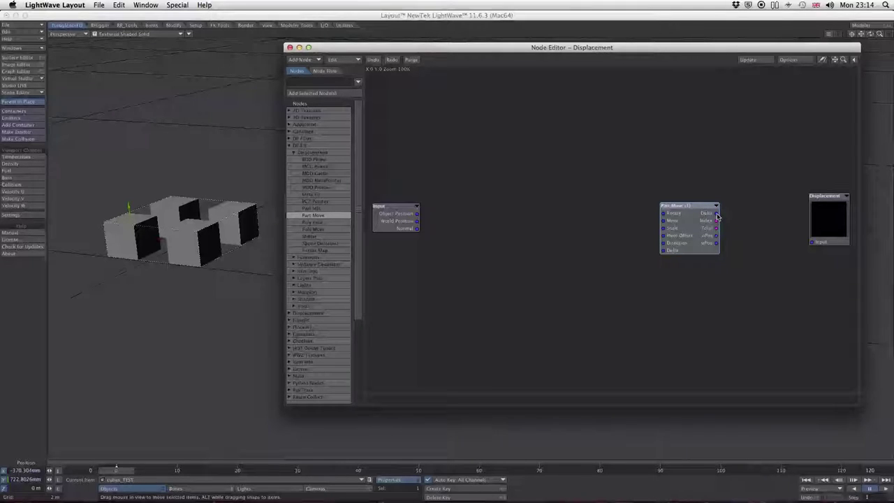
{"action": "left_click_drag", "start_coordinate": [824, 196], "coordinate": [820, 180]}
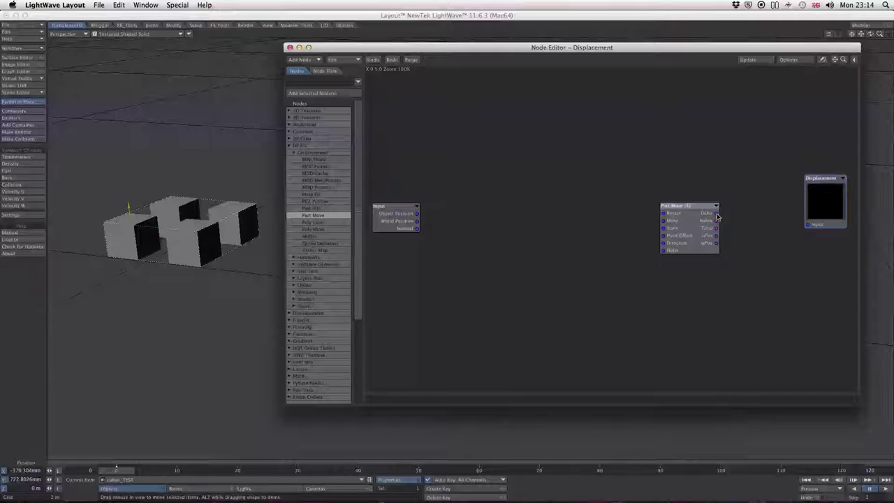
Step: Wire Part Move's Delta output into the Displacement node's Move input and tidy the node
{"action": "left_click_drag", "start_coordinate": [716, 213], "coordinate": [809, 225]}
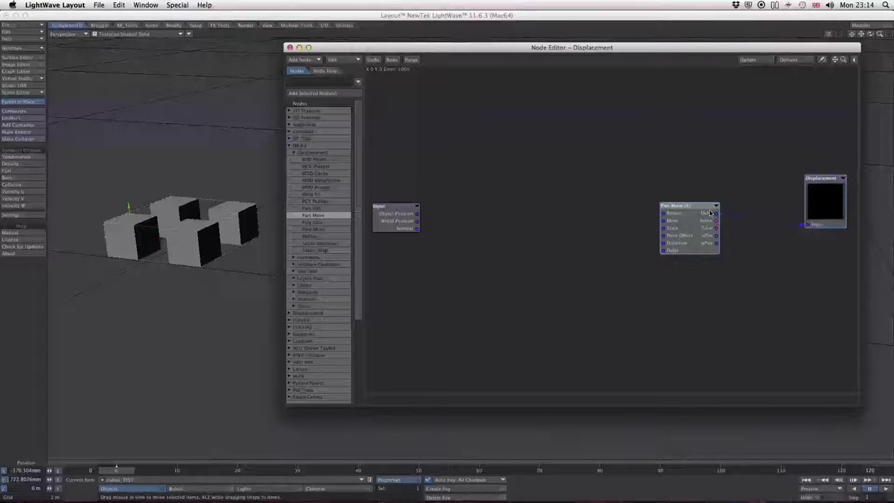
{"action": "left_click_drag", "start_coordinate": [709, 205], "coordinate": [735, 214]}
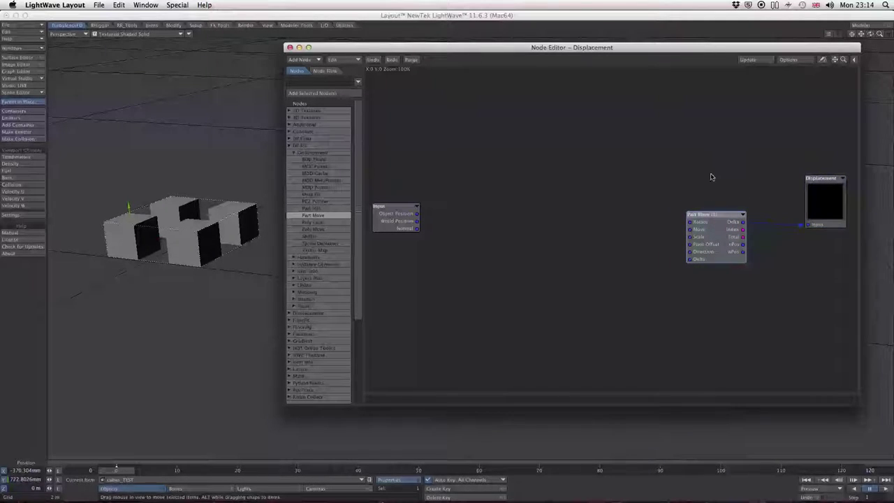
{"action": "left_click_drag", "start_coordinate": [710, 219], "coordinate": [712, 223]}
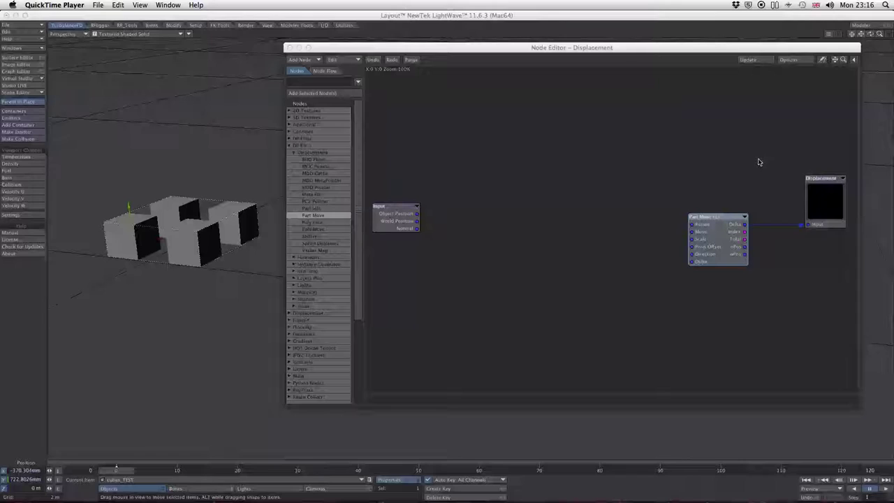
{"action": "left_click", "coordinate": [715, 216]}
{"action": "left_click_drag", "start_coordinate": [714, 217], "coordinate": [716, 216]}
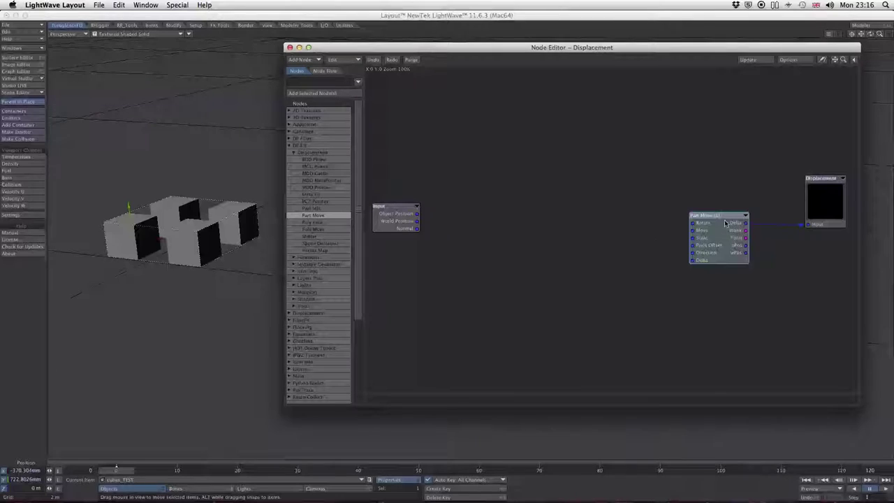
{"action": "left_click_drag", "start_coordinate": [725, 222], "coordinate": [730, 223]}
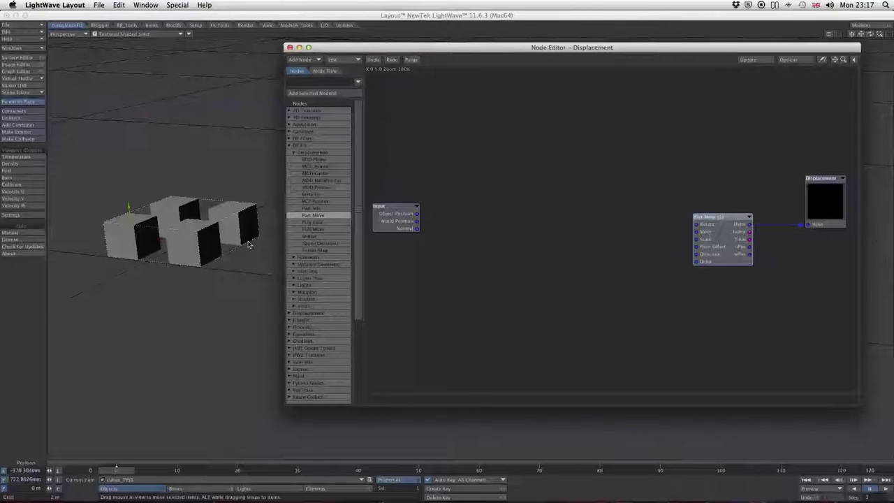
Step: Tick Show ID in the Part Move panel so each cube displays its number, then close it
{"action": "double_click", "coordinate": [731, 218]}
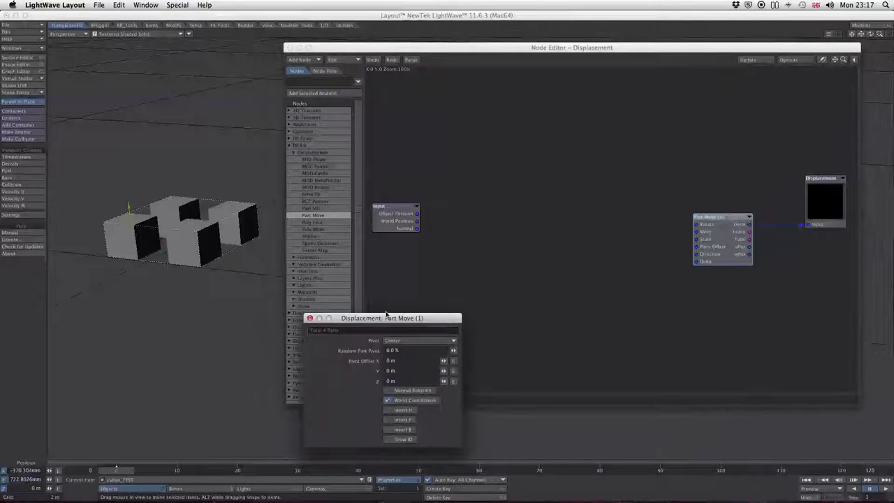
{"action": "left_click_drag", "start_coordinate": [388, 315], "coordinate": [613, 156]}
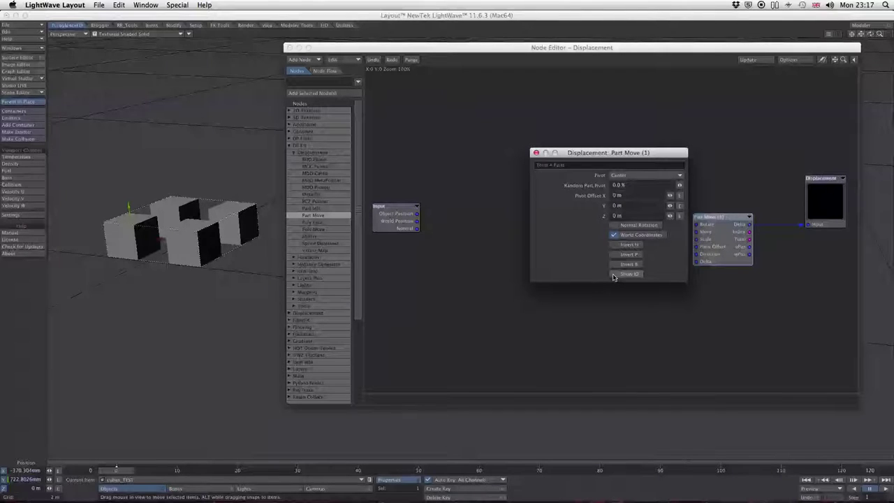
{"action": "left_click", "coordinate": [536, 152]}
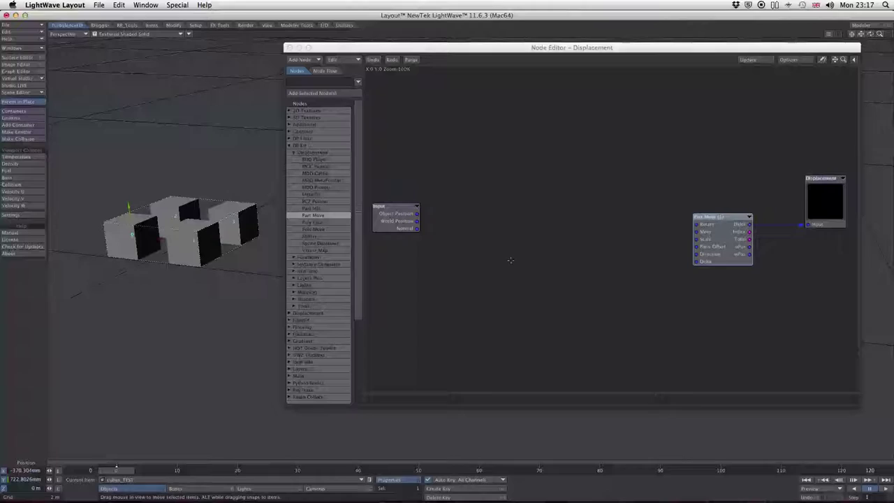
{"action": "left_click", "coordinate": [716, 215]}
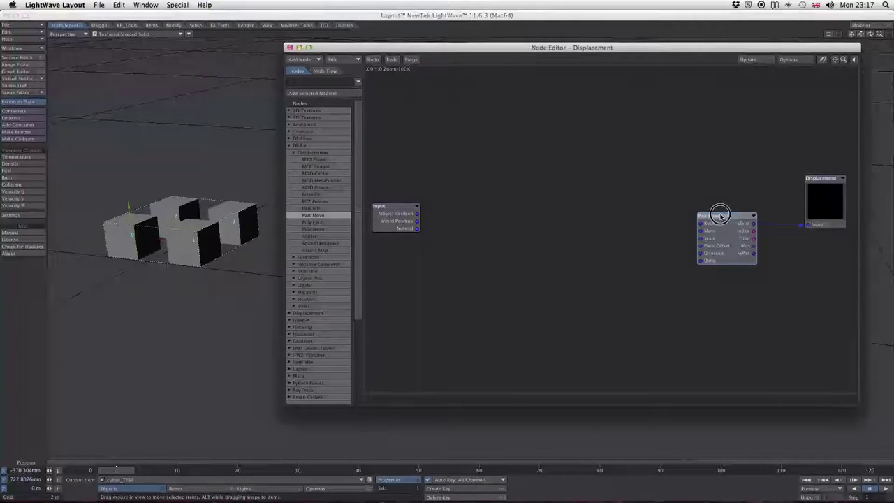
{"action": "left_click_drag", "start_coordinate": [715, 215], "coordinate": [721, 215]}
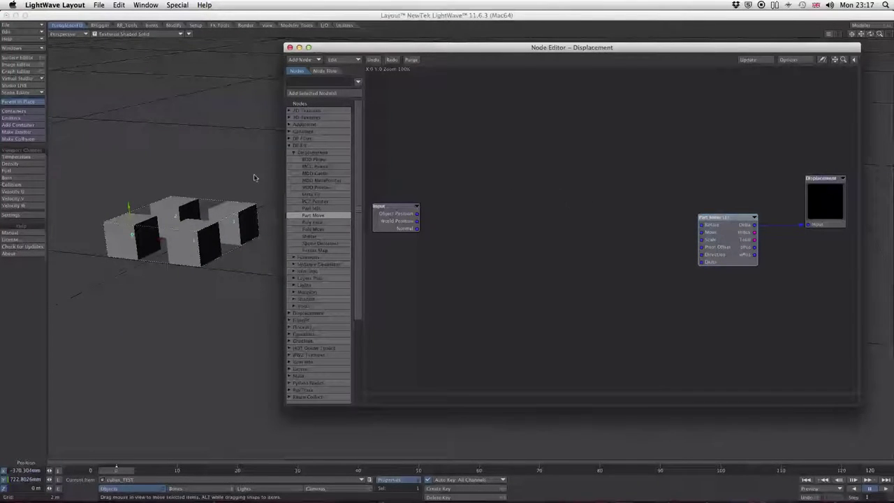
Step: Add a Vector node from the Constant group to the displacement graph
{"action": "left_click", "coordinate": [289, 145]}
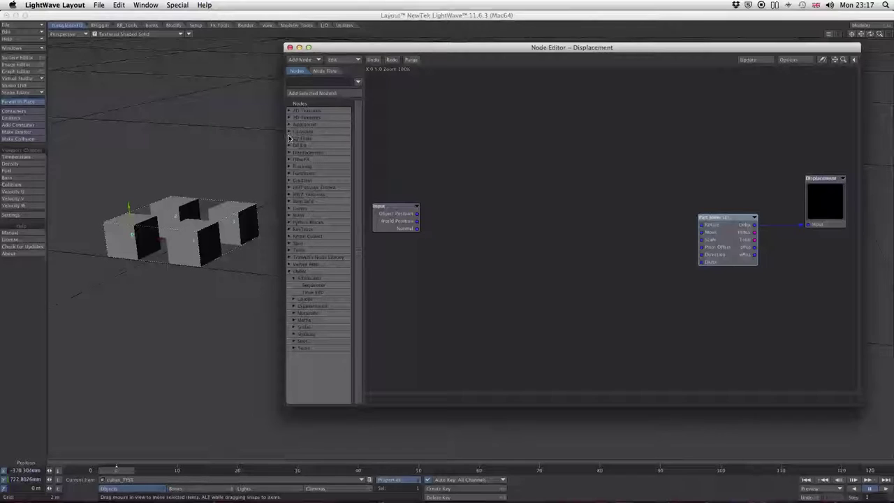
{"action": "left_click", "coordinate": [289, 131]}
{"action": "left_click_drag", "start_coordinate": [315, 182], "coordinate": [701, 232]}
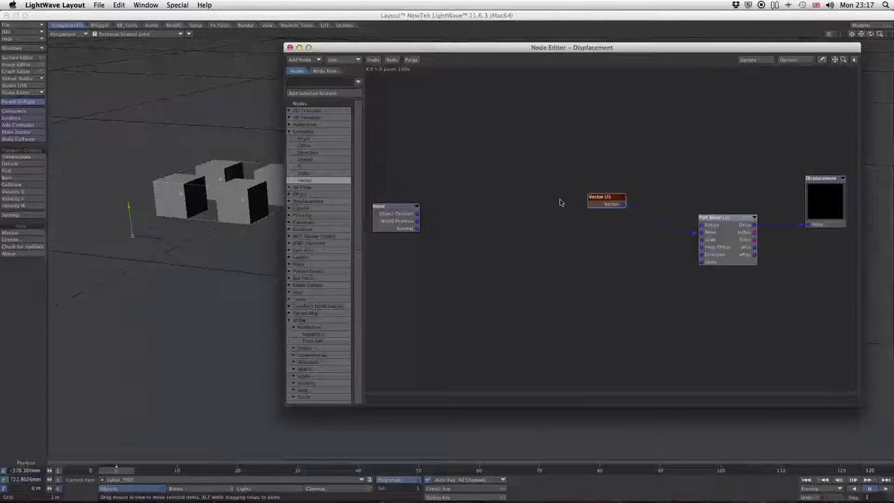
{"action": "left_click_drag", "start_coordinate": [601, 199], "coordinate": [598, 196]}
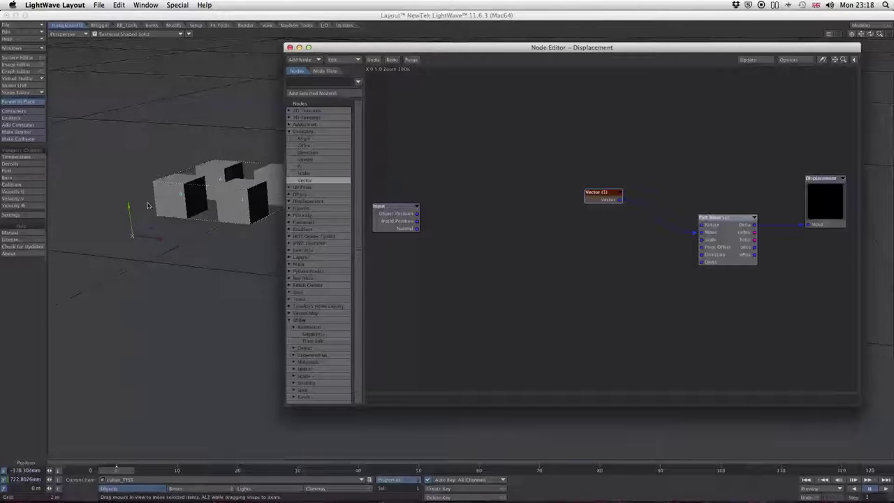
Step: Set Vector (1) to X 0, Y 1.0, Z 0 and close its panel
{"action": "double_click", "coordinate": [599, 197]}
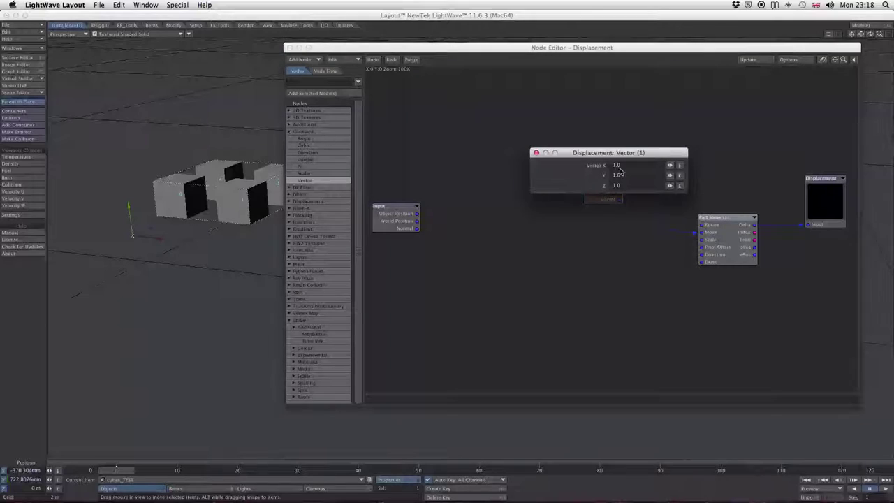
{"action": "left_click", "coordinate": [622, 167]}
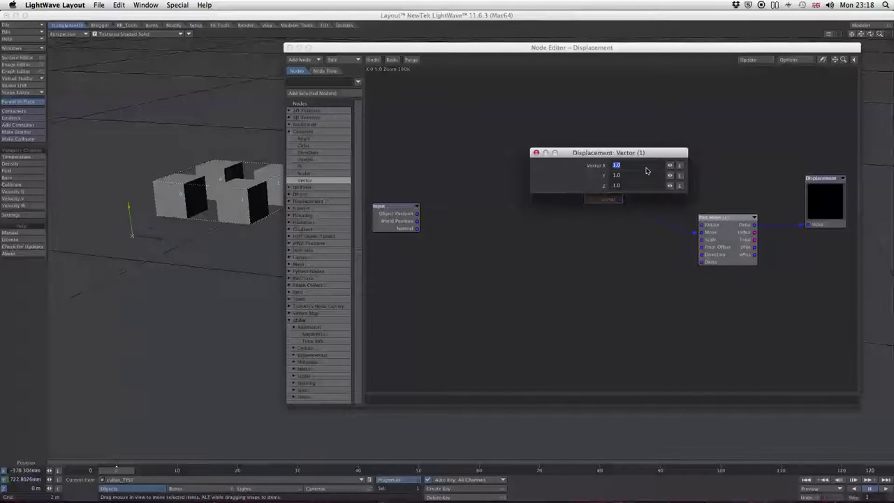
{"action": "type", "text": "0"}
{"action": "left_click", "coordinate": [611, 186]}
{"action": "type", "text": "0"}
{"action": "key", "text": "Return"}
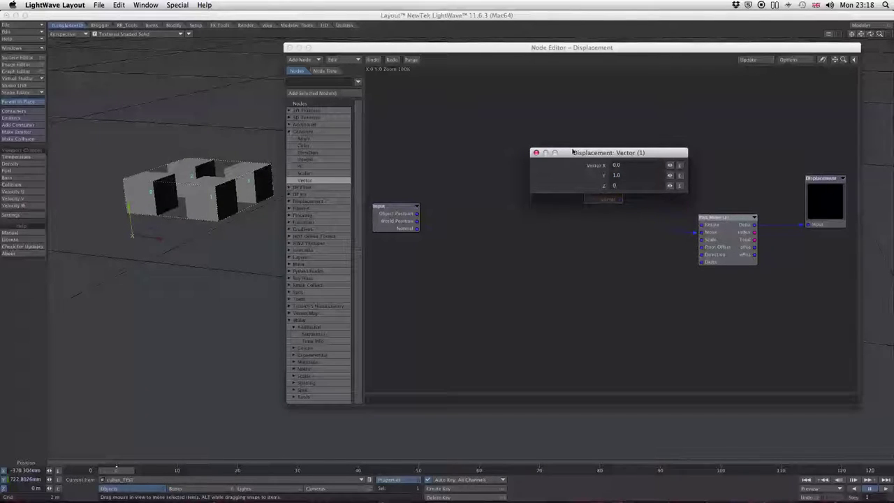
{"action": "left_click", "coordinate": [536, 154]}
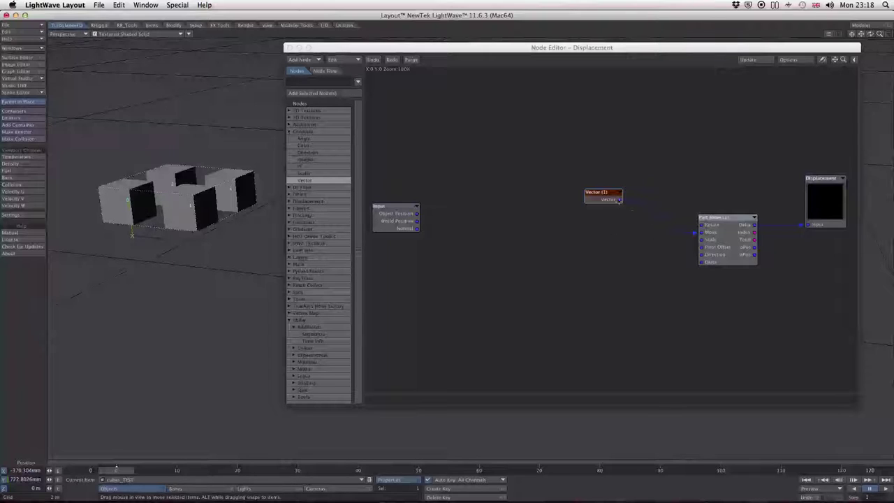
Step: Add a Part Info node from the DP Kit group and place it below Vector (1)
{"action": "left_click_drag", "start_coordinate": [619, 200], "coordinate": [617, 196]}
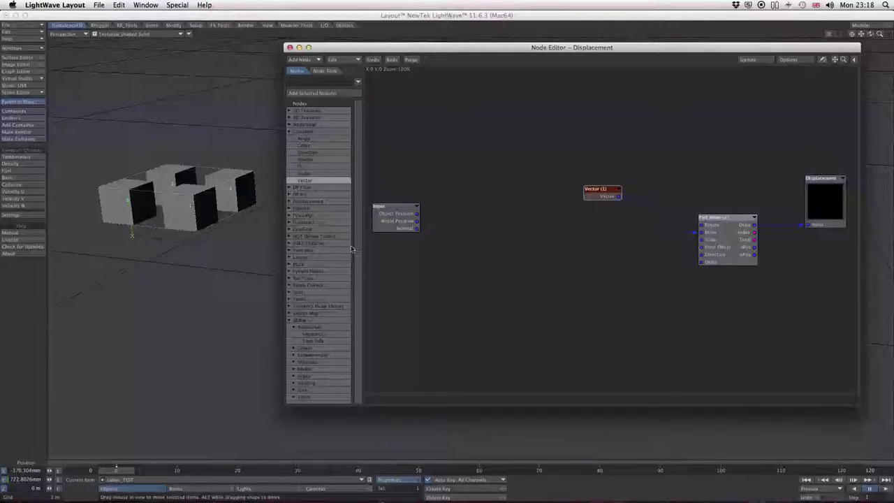
{"action": "left_click", "coordinate": [291, 197]}
{"action": "scroll", "coordinate": [353, 210], "scroll_direction": "down", "scroll_amount": 5}
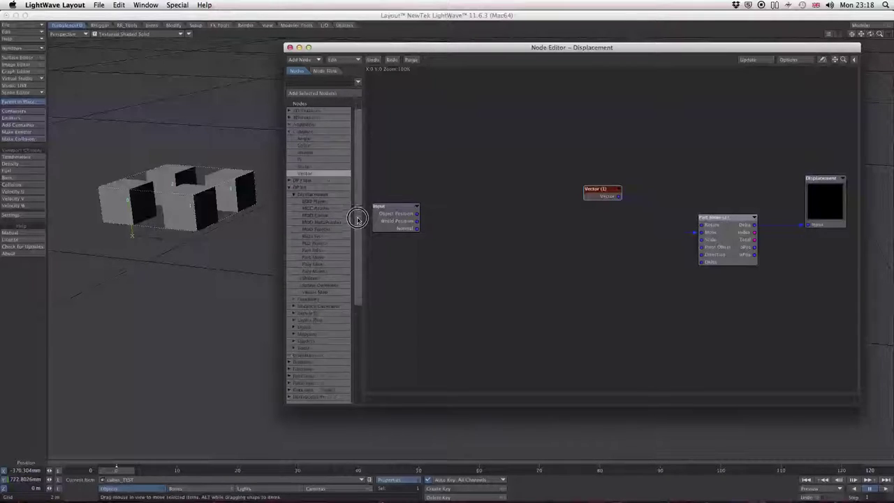
{"action": "left_click", "coordinate": [313, 202]}
{"action": "double_click", "coordinate": [313, 202]}
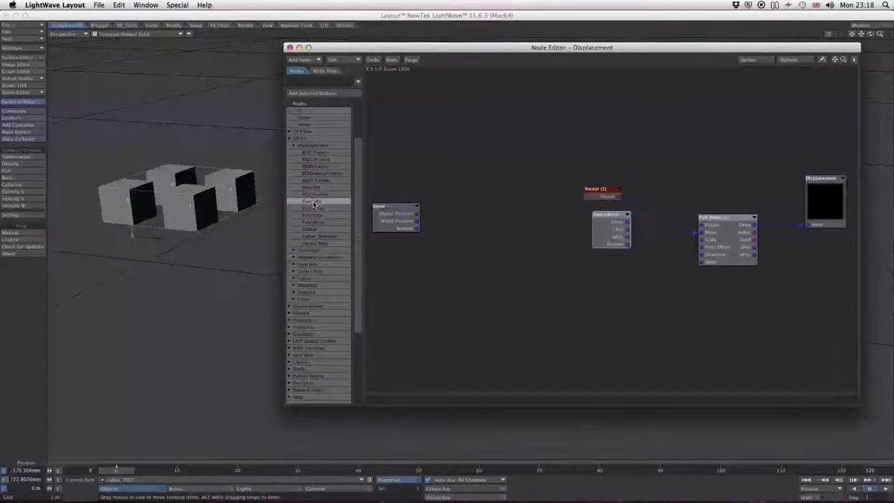
{"action": "left_click_drag", "start_coordinate": [617, 215], "coordinate": [621, 271]}
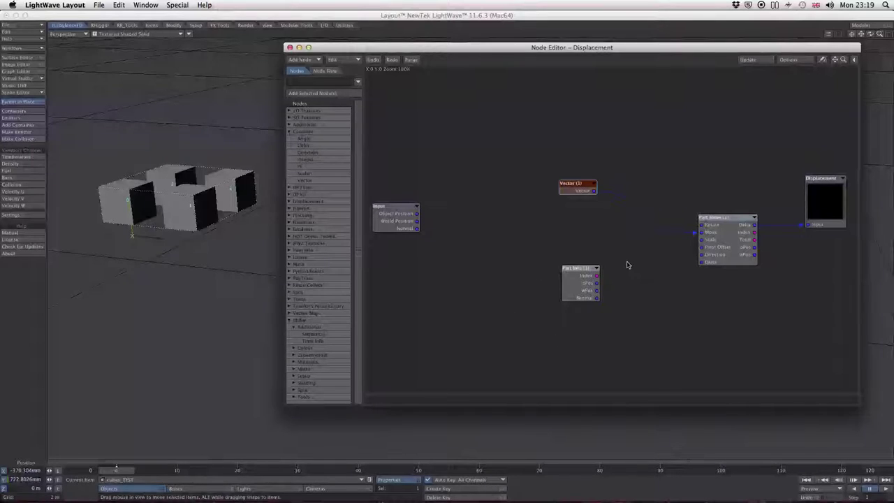
{"action": "mouse_move", "coordinate": [591, 268]}
{"action": "left_mouse_down"}
{"action": "mouse_move", "coordinate": [573, 261]}
{"action": "mouse_move", "coordinate": [583, 260]}
{"action": "left_mouse_up"}
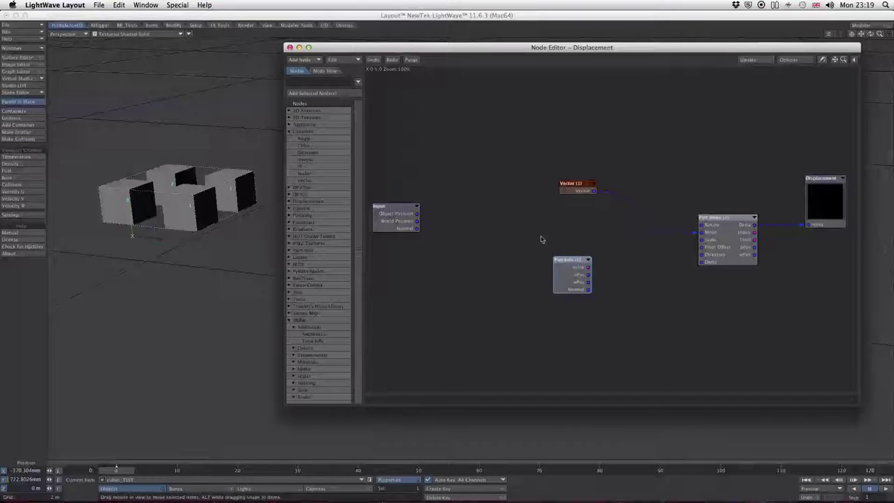
{"action": "left_click_drag", "start_coordinate": [581, 185], "coordinate": [573, 185]}
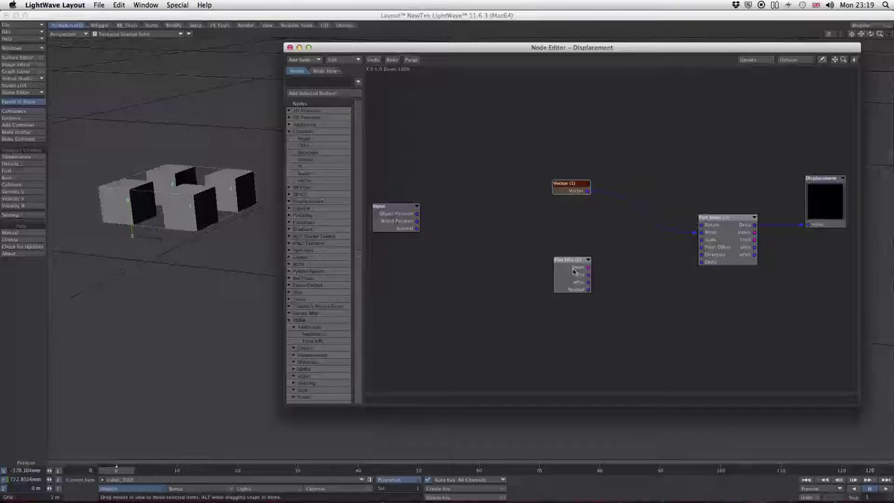
Step: Add a vector Add node, feeding Vector (1) into A and Part Info's Index into B
{"action": "left_click", "coordinate": [290, 133]}
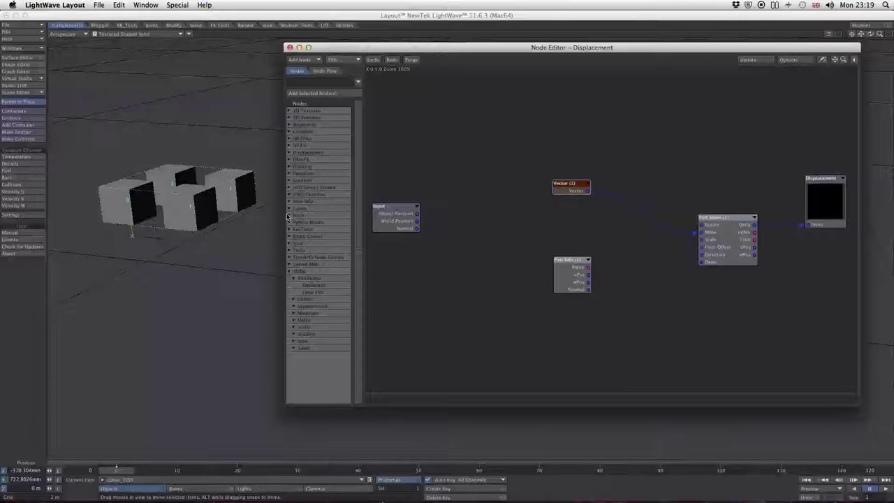
{"action": "left_click", "coordinate": [289, 215]}
{"action": "left_click", "coordinate": [295, 222]}
{"action": "scroll", "coordinate": [358, 248], "scroll_direction": "down", "scroll_amount": 4}
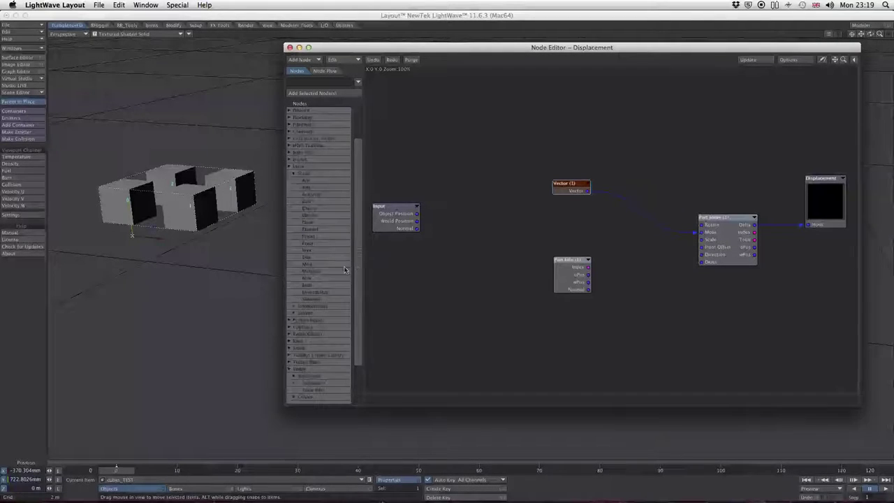
{"action": "left_click", "coordinate": [294, 313]}
{"action": "left_click_drag", "start_coordinate": [315, 320], "coordinate": [645, 224]}
{"action": "left_click_drag", "start_coordinate": [589, 191], "coordinate": [623, 232]}
{"action": "left_click_drag", "start_coordinate": [589, 268], "coordinate": [702, 232]}
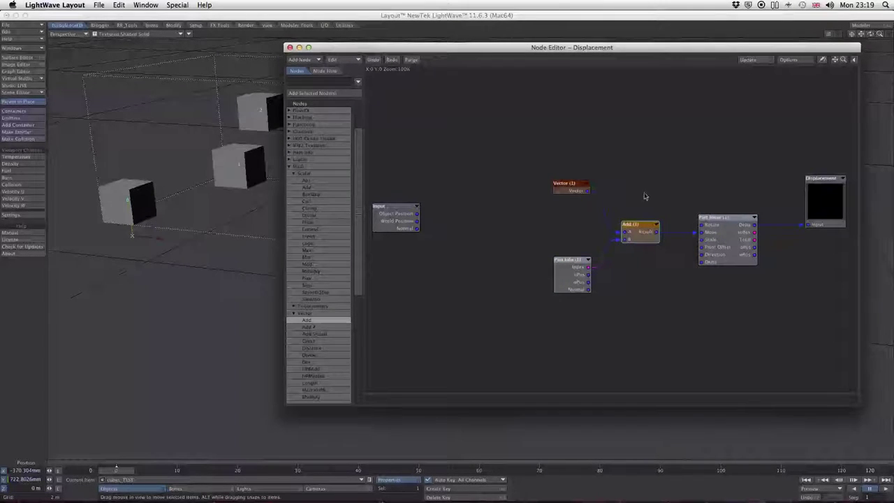
Step: Confirm Vector (1) reads 0, 1.0, 0, then bring up the Add (1) node's settings
{"action": "left_click_drag", "start_coordinate": [553, 48], "coordinate": [571, 105]}
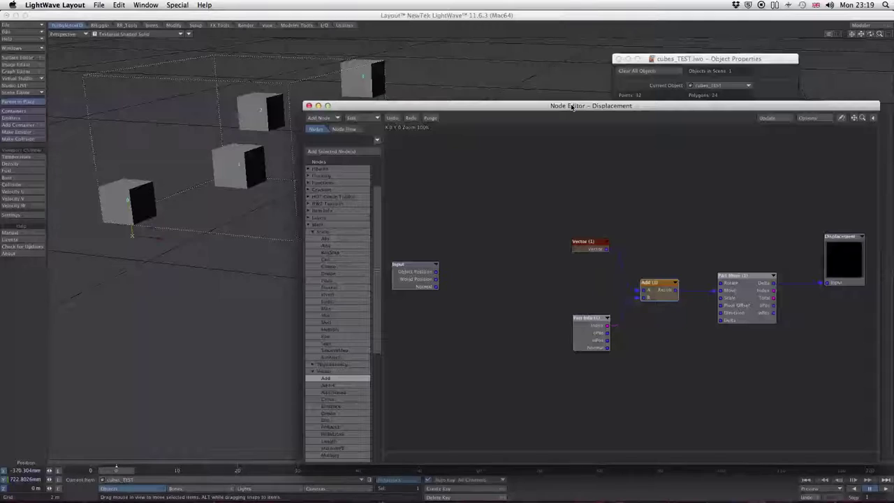
{"action": "double_click", "coordinate": [594, 243]}
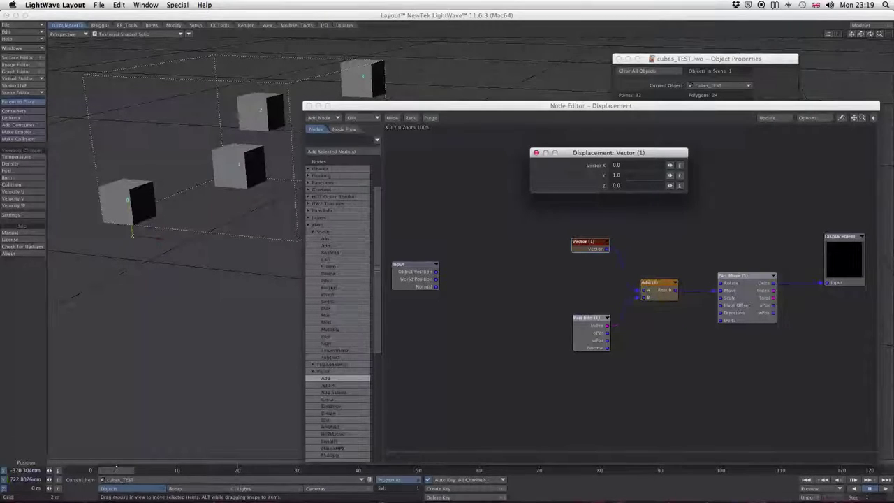
{"action": "left_click", "coordinate": [536, 153]}
{"action": "double_click", "coordinate": [657, 287]}
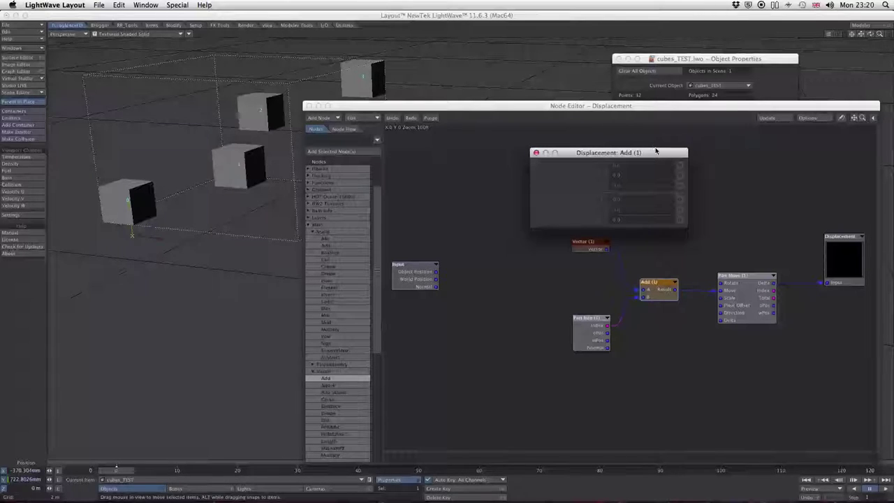
Step: Close the Add panel, disconnect Add's links, and park Add and Vector at the top
{"action": "left_click_drag", "start_coordinate": [642, 154], "coordinate": [649, 139]}
{"action": "left_click", "coordinate": [544, 140]}
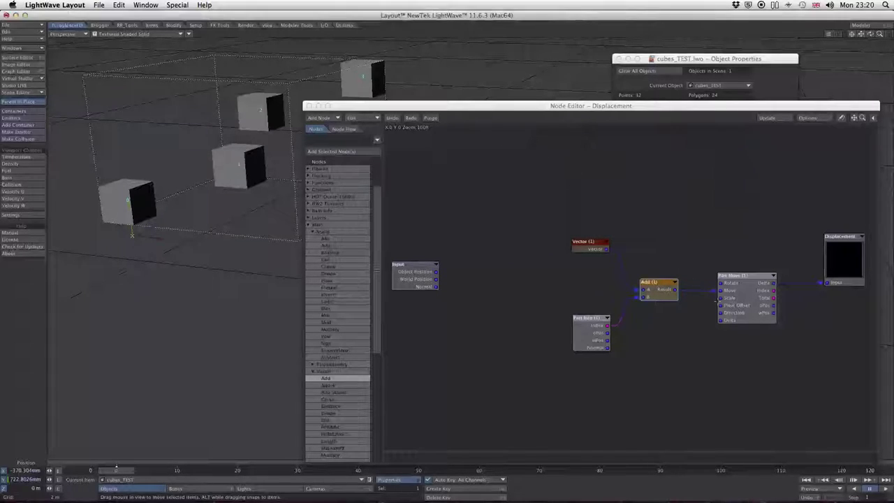
{"action": "left_click_drag", "start_coordinate": [642, 290], "coordinate": [629, 307]}
{"action": "left_click_drag", "start_coordinate": [715, 293], "coordinate": [659, 168]}
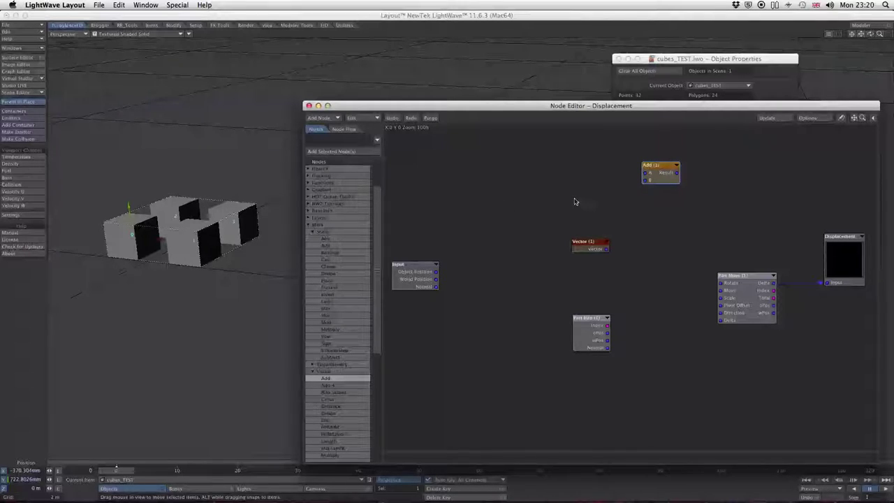
{"action": "left_click_drag", "start_coordinate": [591, 245], "coordinate": [560, 166]}
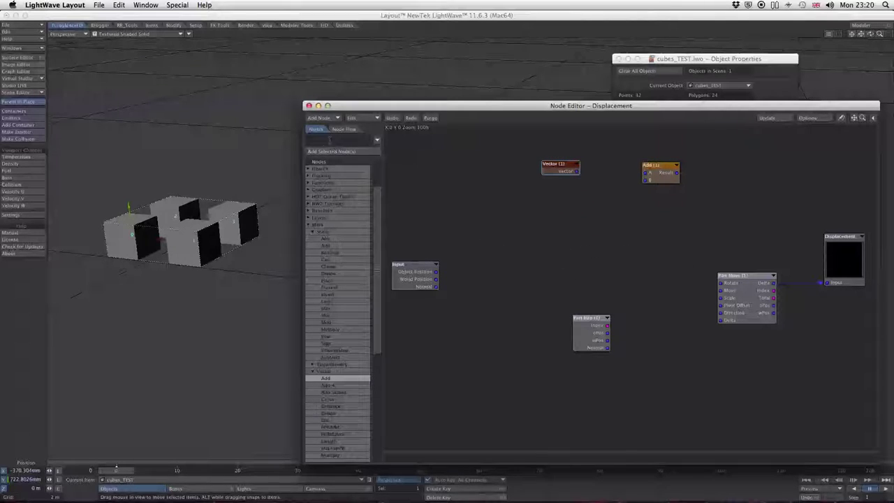
Step: Add a Make Vector node beside Part Move via a 'make' search, then clear the search
{"action": "left_click", "coordinate": [330, 139]}
{"action": "type", "text": "make"}
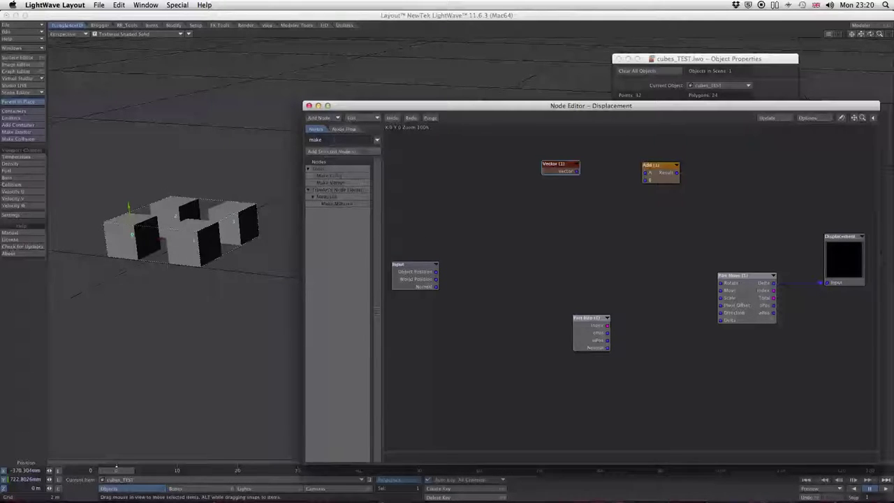
{"action": "double_click", "coordinate": [331, 182]}
{"action": "left_click_drag", "start_coordinate": [614, 288], "coordinate": [647, 296]}
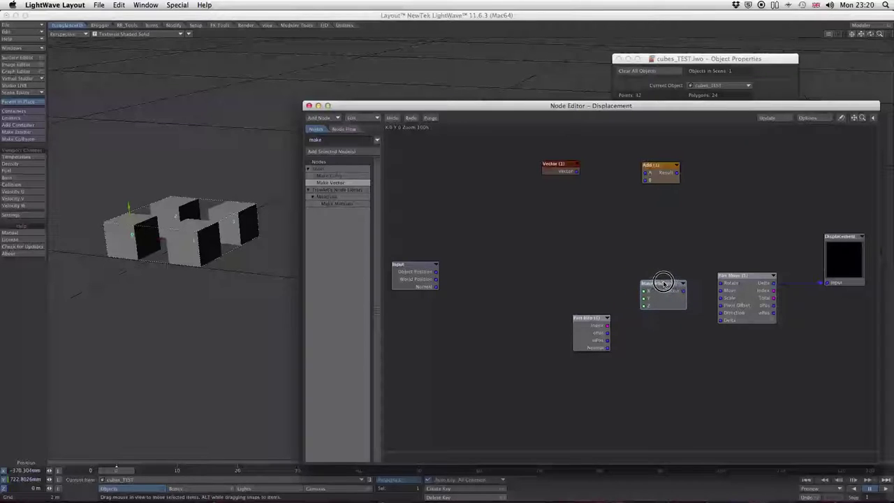
{"action": "left_click_drag", "start_coordinate": [593, 318], "coordinate": [584, 301]}
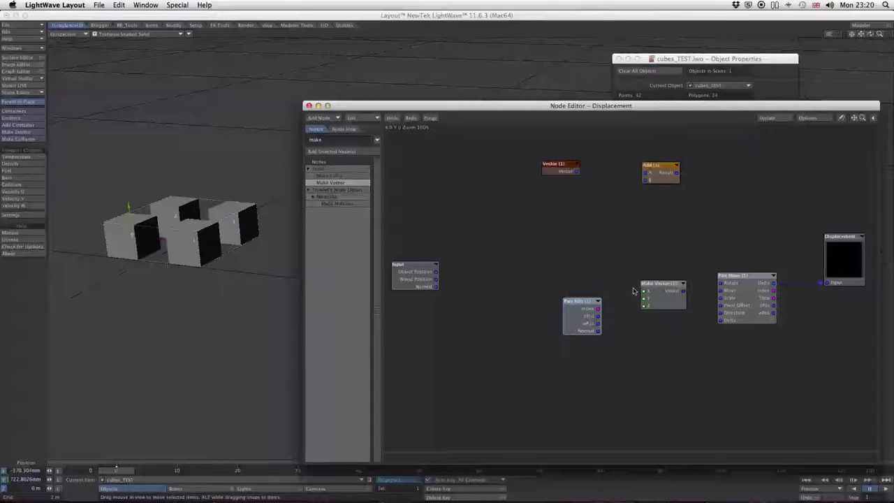
{"action": "left_click_drag", "start_coordinate": [576, 301], "coordinate": [563, 307]}
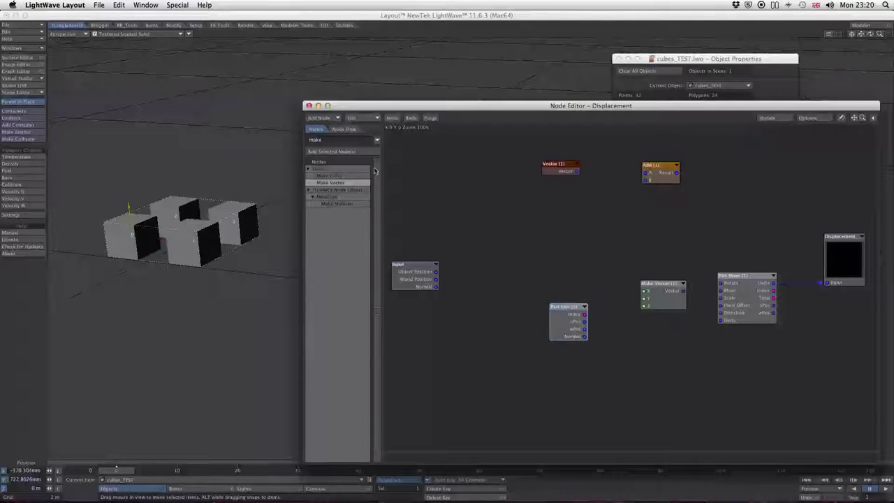
{"action": "left_click_drag", "start_coordinate": [324, 139], "coordinate": [306, 141]}
{"action": "key", "text": "BackSpace"}
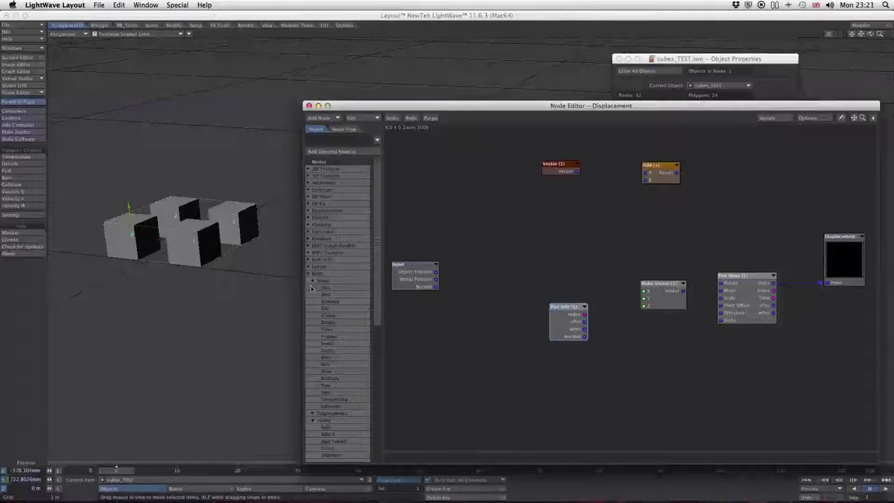
Step: Add a Constant Scalar node and confirm its value is 1.0
{"action": "left_click", "coordinate": [308, 190]}
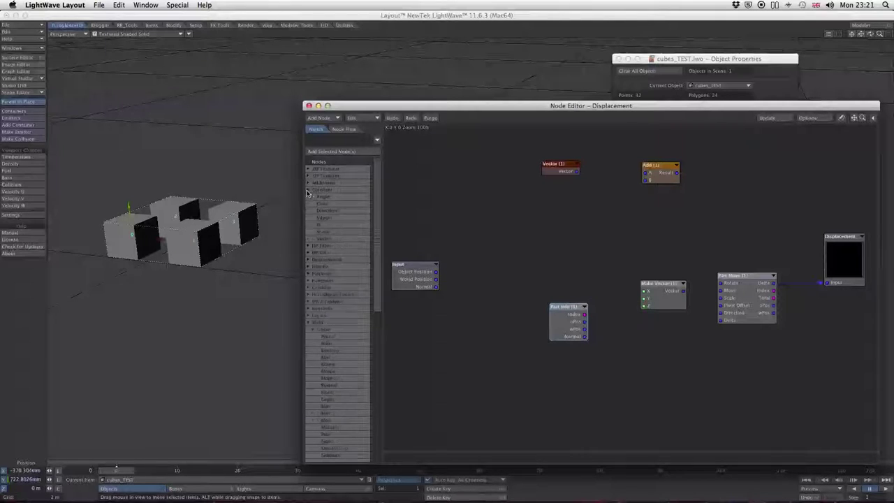
{"action": "double_click", "coordinate": [334, 231]}
{"action": "left_click_drag", "start_coordinate": [624, 284], "coordinate": [541, 217]}
{"action": "double_click", "coordinate": [542, 217]}
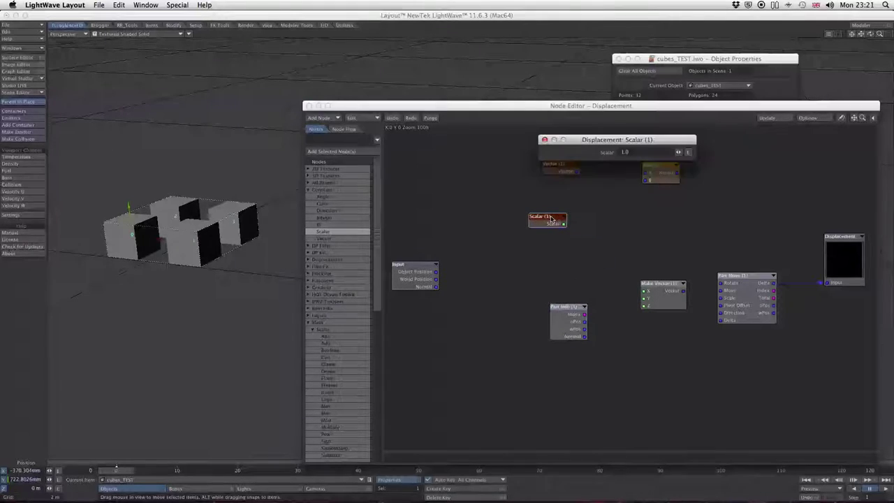
{"action": "left_click", "coordinate": [545, 139]}
{"action": "left_click_drag", "start_coordinate": [571, 311], "coordinate": [566, 309]}
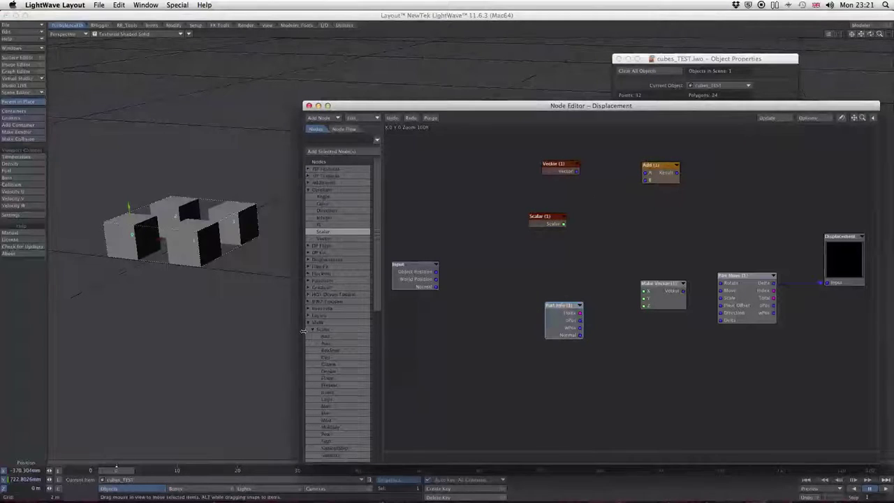
Step: Add a second Add node and wire Part Info through Add (2) into Make Vector
{"action": "left_click_drag", "start_coordinate": [332, 343], "coordinate": [609, 286]}
{"action": "left_click_drag", "start_coordinate": [566, 305], "coordinate": [526, 306]}
{"action": "left_click_drag", "start_coordinate": [608, 287], "coordinate": [578, 276]}
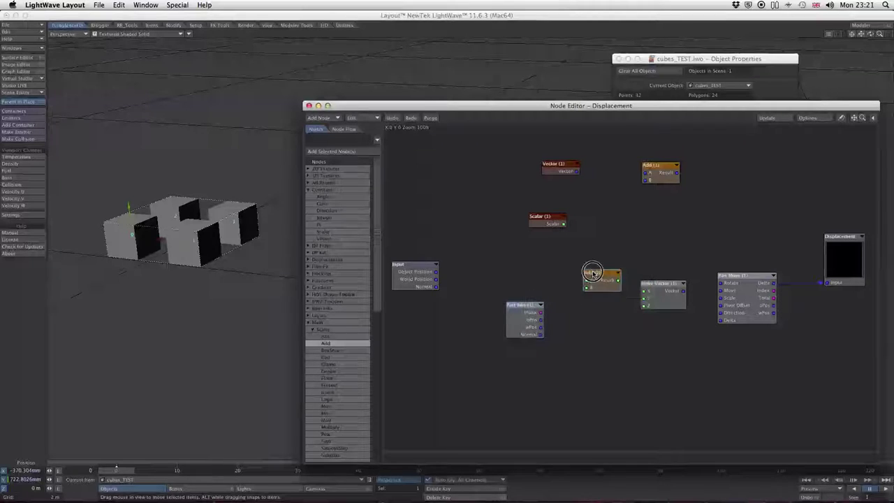
{"action": "left_click_drag", "start_coordinate": [547, 218], "coordinate": [586, 277]}
{"action": "left_click_drag", "start_coordinate": [541, 312], "coordinate": [722, 292]}
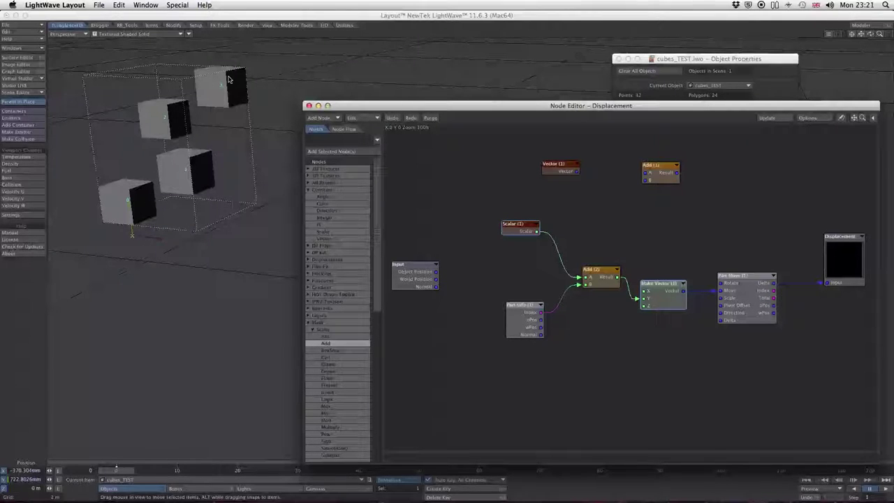
{"action": "left_click_drag", "start_coordinate": [659, 106], "coordinate": [657, 65]}
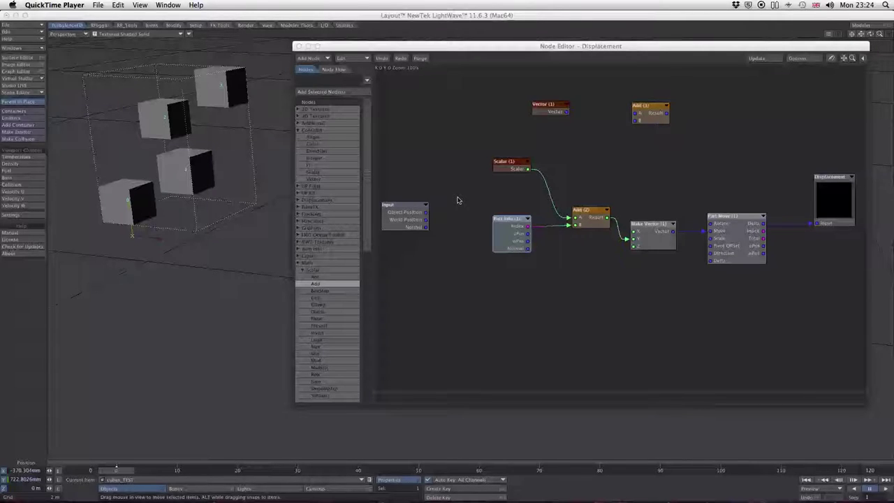
Step: Add a Utility Time Info node and place it above Input
{"action": "left_click_drag", "start_coordinate": [365, 225], "coordinate": [371, 368]}
{"action": "scroll", "coordinate": [371, 364], "scroll_direction": "down", "scroll_amount": 2}
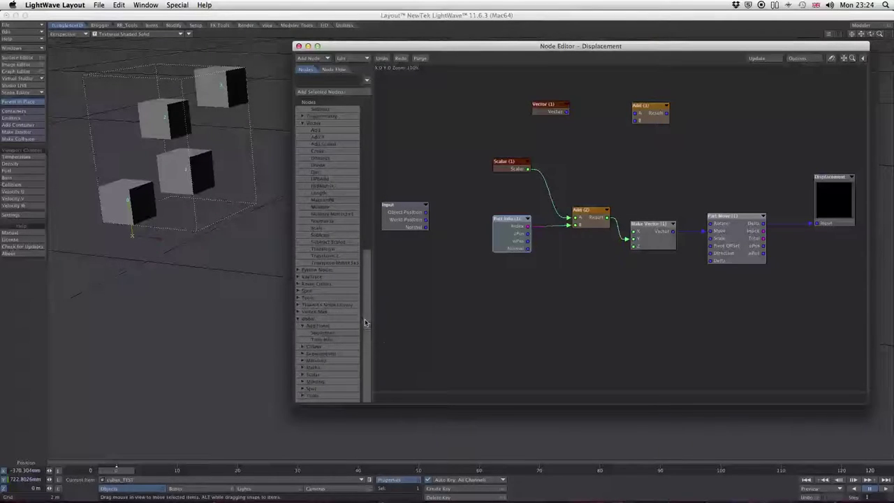
{"action": "double_click", "coordinate": [325, 340]}
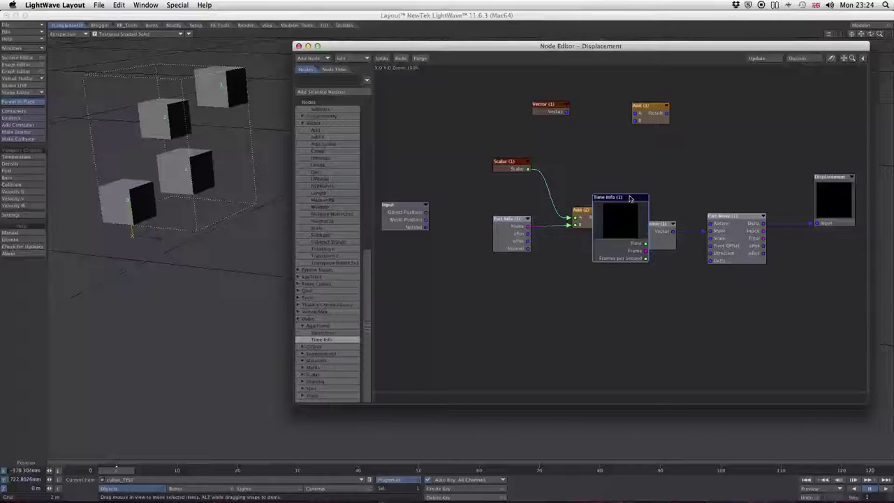
{"action": "left_click_drag", "start_coordinate": [630, 199], "coordinate": [458, 104]}
{"action": "left_click_drag", "start_coordinate": [522, 163], "coordinate": [536, 148]}
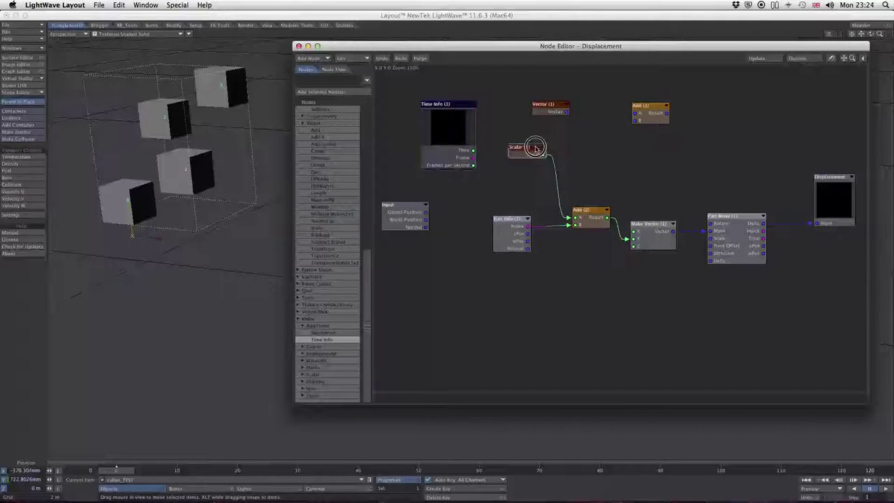
{"action": "left_click_drag", "start_coordinate": [450, 104], "coordinate": [457, 143]}
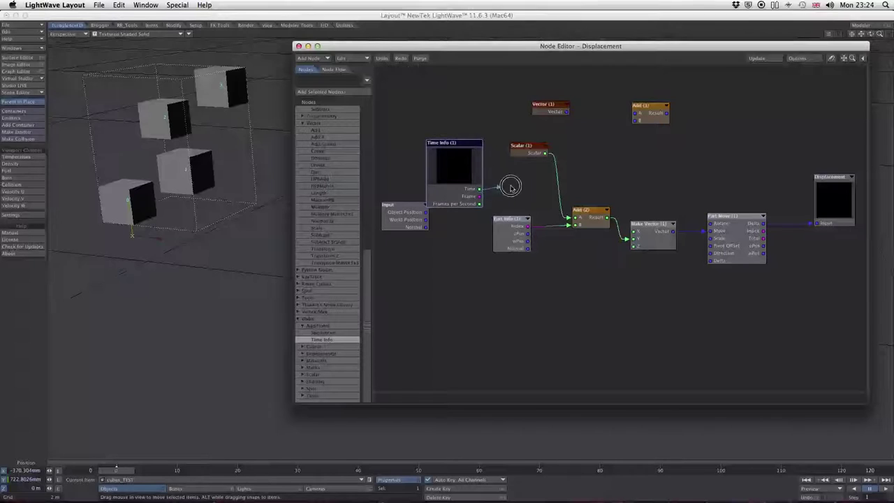
Step: Feed Time Info's Time into Add (2)'s A input and scrub toward frame 29 to preview
{"action": "left_click_drag", "start_coordinate": [511, 187], "coordinate": [577, 217]}
{"action": "left_click_drag", "start_coordinate": [521, 146], "coordinate": [483, 92]}
{"action": "left_click_drag", "start_coordinate": [460, 143], "coordinate": [506, 138]}
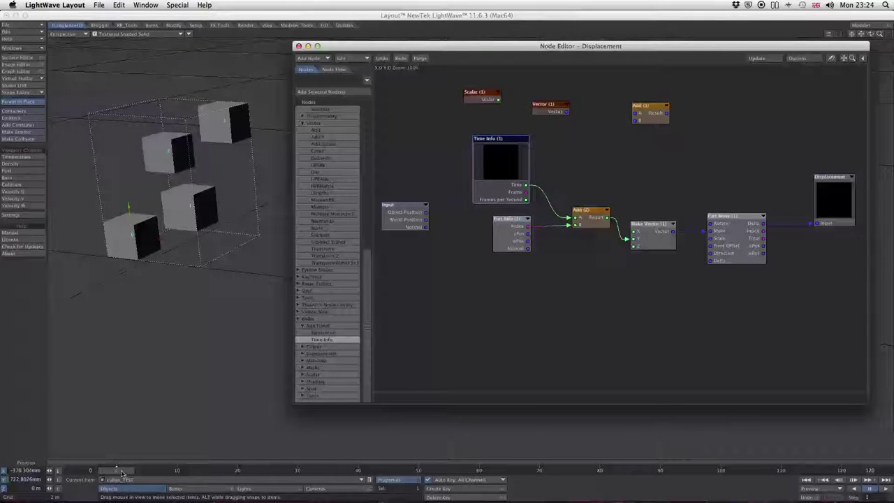
{"action": "mouse_move", "coordinate": [122, 474]}
{"action": "left_mouse_down"}
{"action": "mouse_move", "coordinate": [292, 470]}
{"action": "mouse_move", "coordinate": [116, 471]}
{"action": "left_mouse_up"}
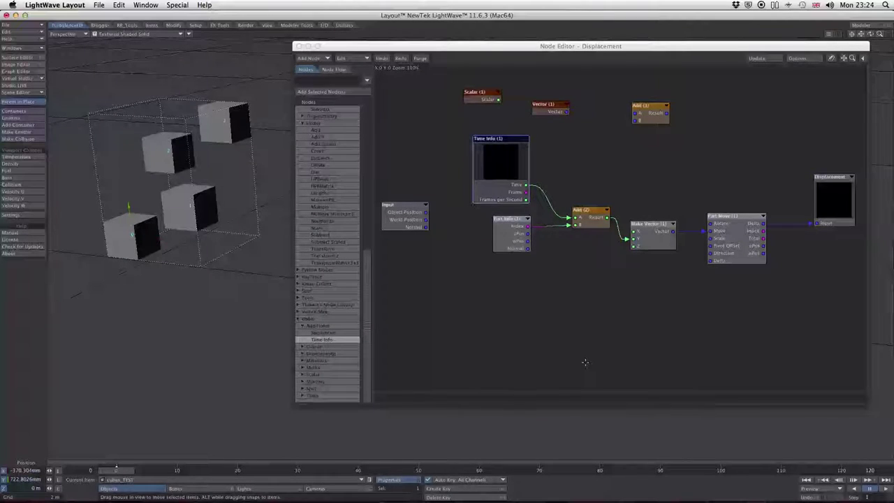
Step: Rearrange Part Info, Time Info, Add (2), Vector and Scalar nodes for a tidier graph
{"action": "left_click_drag", "start_coordinate": [510, 218], "coordinate": [500, 247]}
{"action": "left_click_drag", "start_coordinate": [590, 215], "coordinate": [585, 233]}
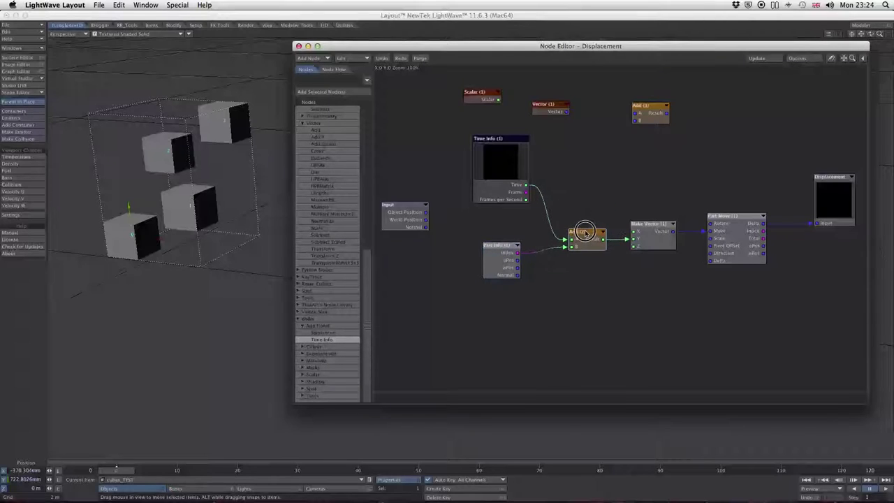
{"action": "left_click", "coordinate": [499, 139]}
{"action": "left_click_drag", "start_coordinate": [498, 139], "coordinate": [498, 148]}
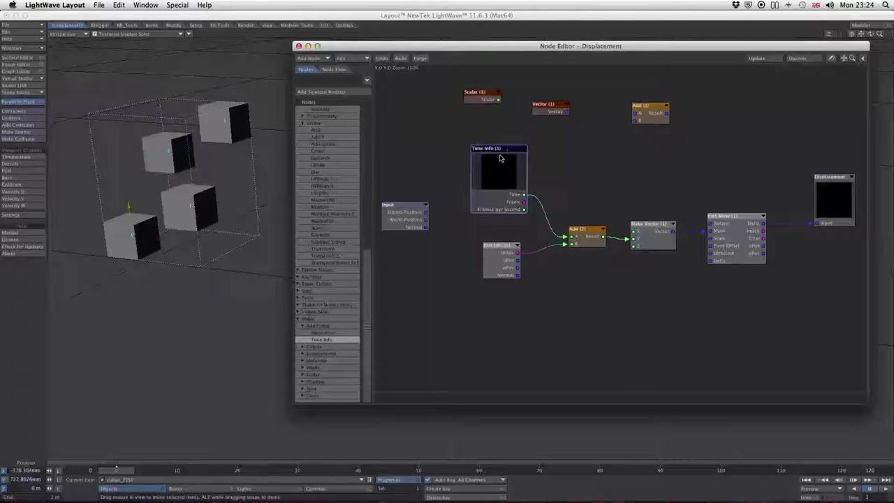
{"action": "left_click_drag", "start_coordinate": [509, 246], "coordinate": [505, 246]}
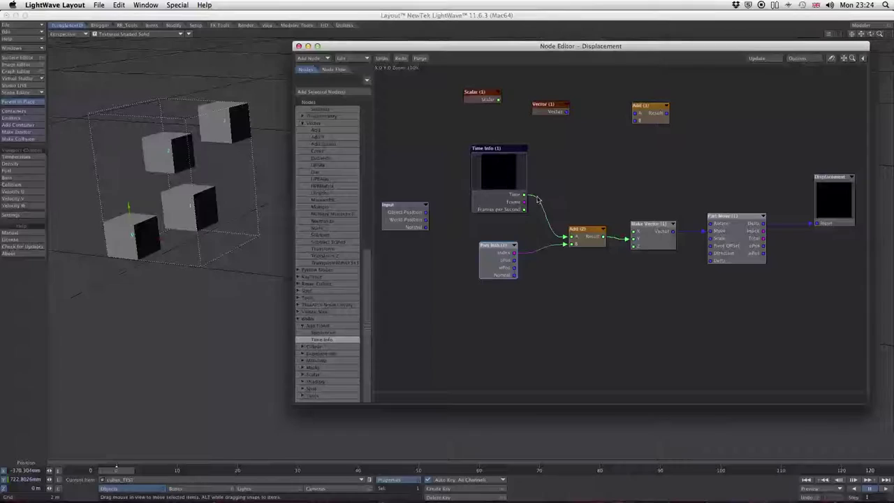
{"action": "left_click_drag", "start_coordinate": [497, 148], "coordinate": [490, 148]}
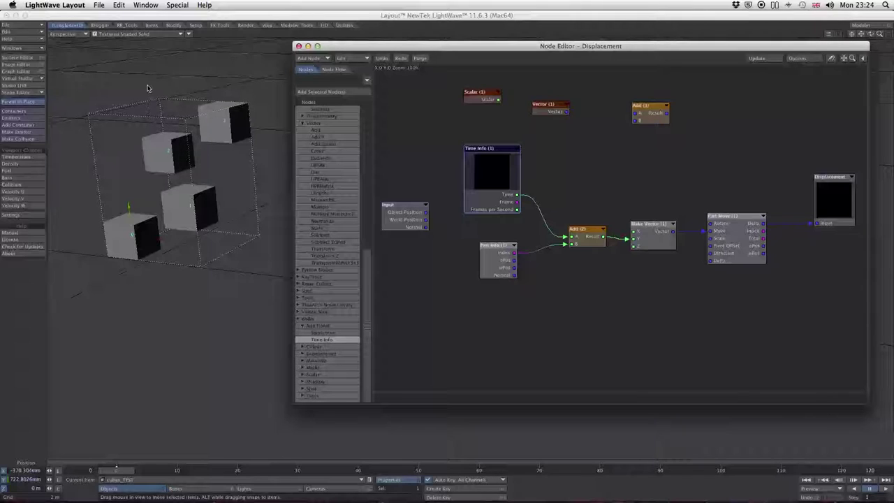
{"action": "left_click_drag", "start_coordinate": [498, 153], "coordinate": [495, 158]}
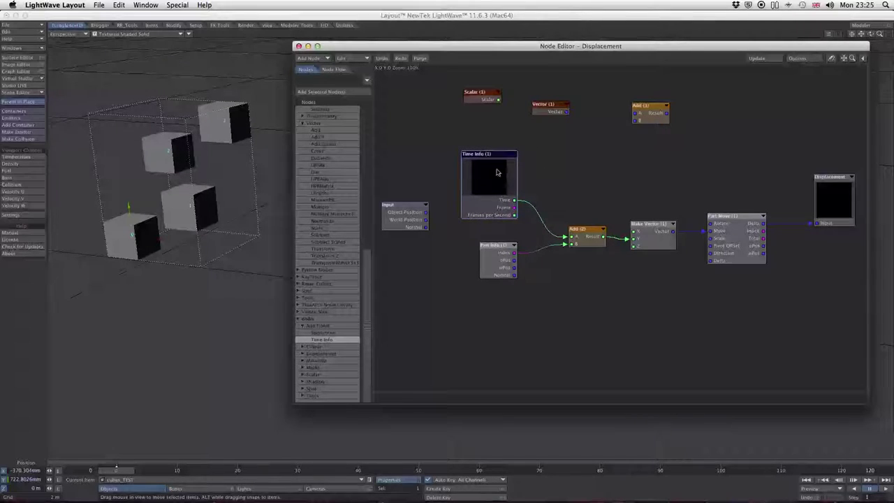
{"action": "left_click_drag", "start_coordinate": [502, 246], "coordinate": [499, 246]}
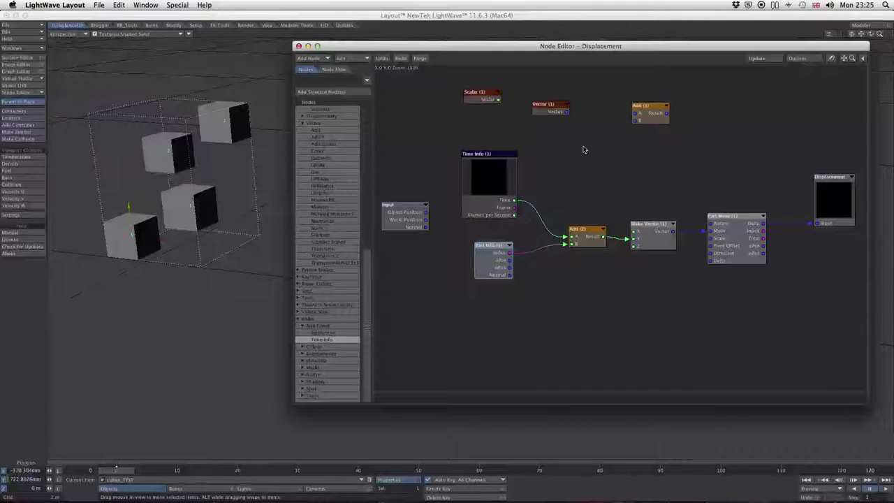
{"action": "left_click_drag", "start_coordinate": [558, 105], "coordinate": [611, 90]}
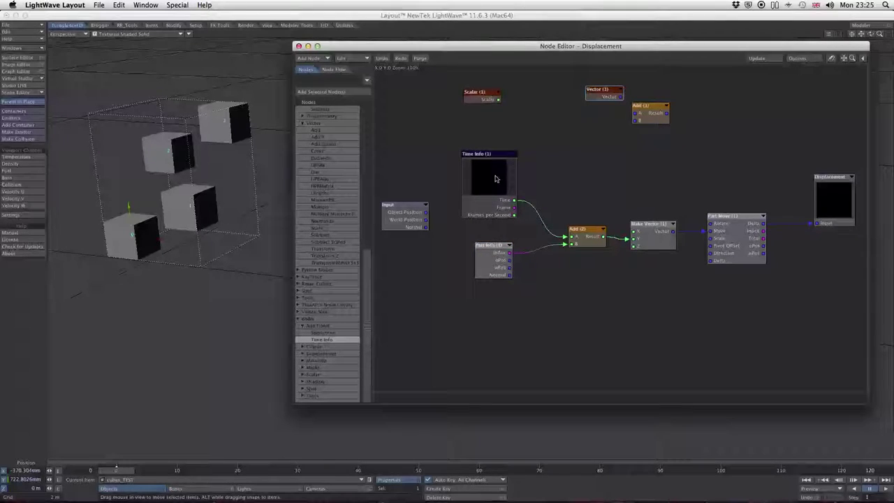
{"action": "left_click_drag", "start_coordinate": [473, 90], "coordinate": [503, 112]}
Step: Add a Subtract node computing Scalar minus Time and set the scene end frame to 200
{"action": "double_click", "coordinate": [503, 112]}
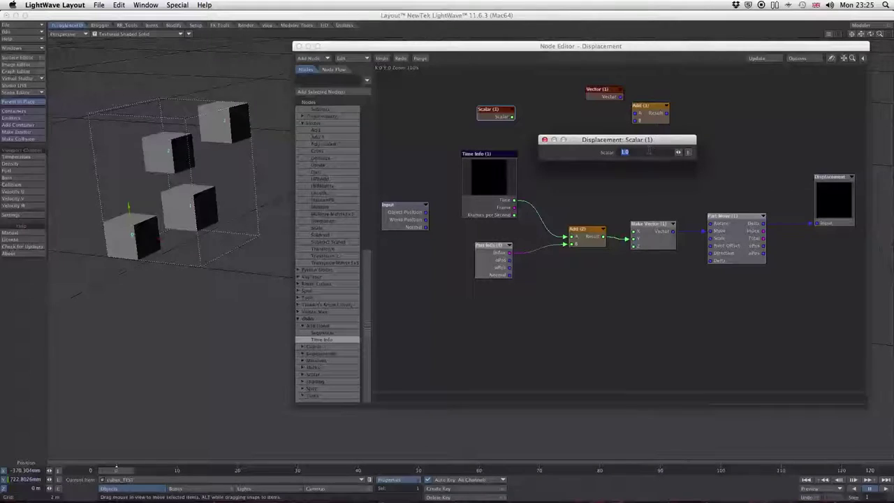
{"action": "left_click", "coordinate": [544, 139]}
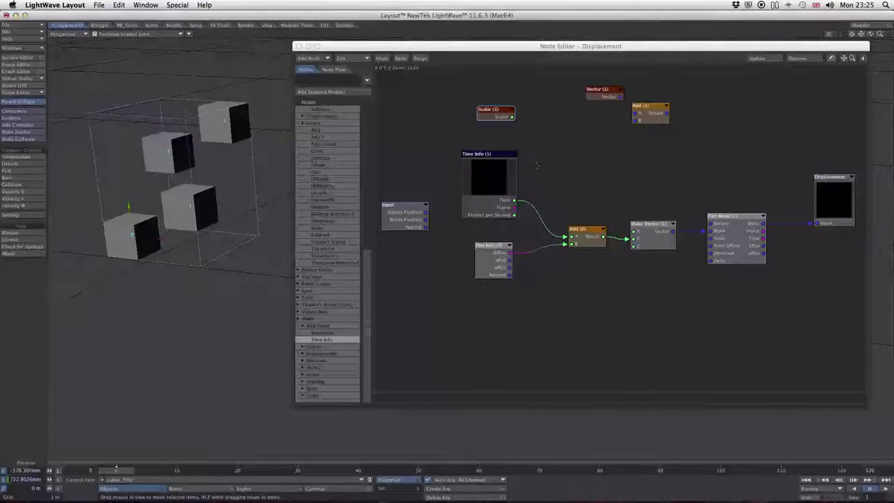
{"action": "left_click_drag", "start_coordinate": [366, 268], "coordinate": [373, 149]}
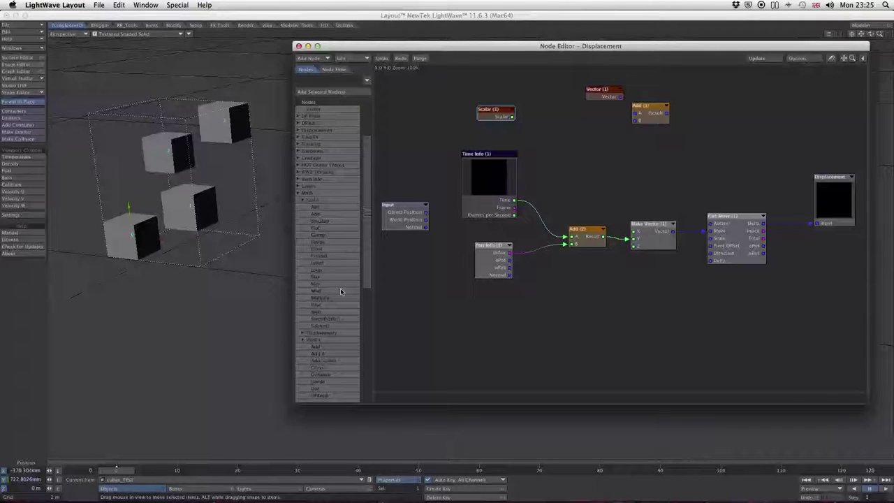
{"action": "double_click", "coordinate": [331, 328]}
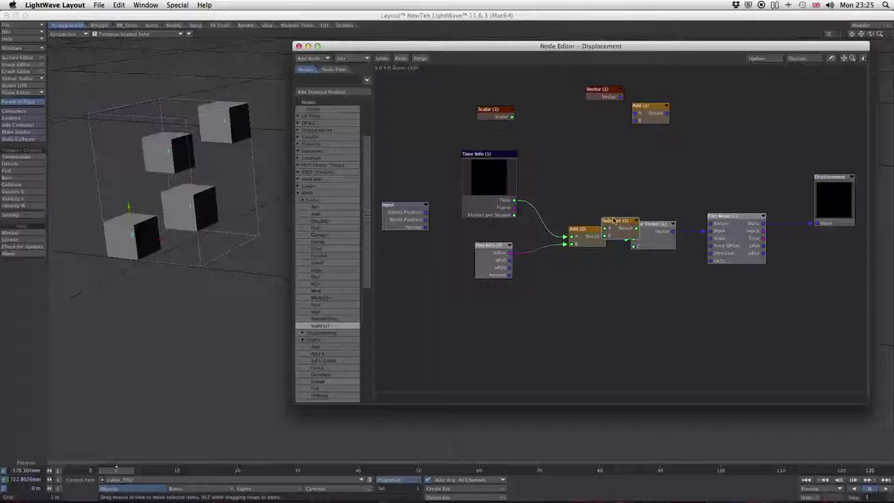
{"action": "left_click_drag", "start_coordinate": [613, 220], "coordinate": [550, 136]}
{"action": "left_click_drag", "start_coordinate": [515, 200], "coordinate": [567, 237]}
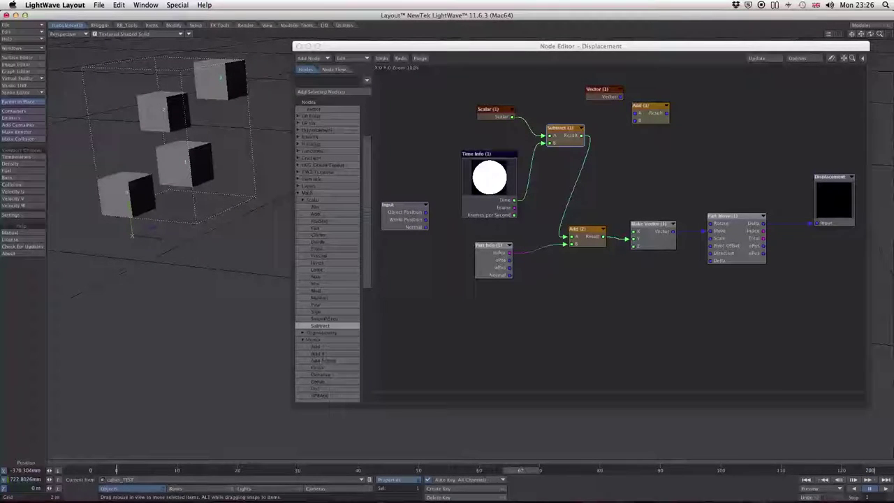
{"action": "key", "text": "Return"}
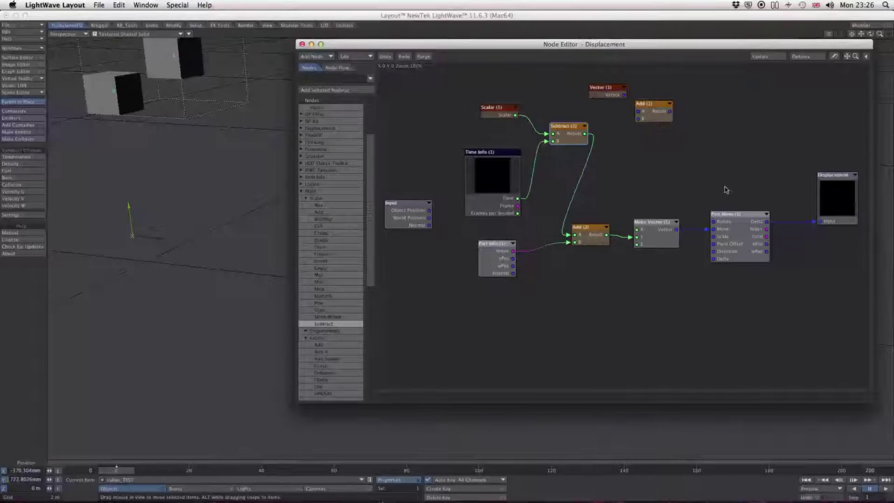
Step: Shift Part Mover and Make Vector right and add a Clamp node with Low 0.0, High 1.0
{"action": "left_click_drag", "start_coordinate": [744, 215], "coordinate": [779, 212]}
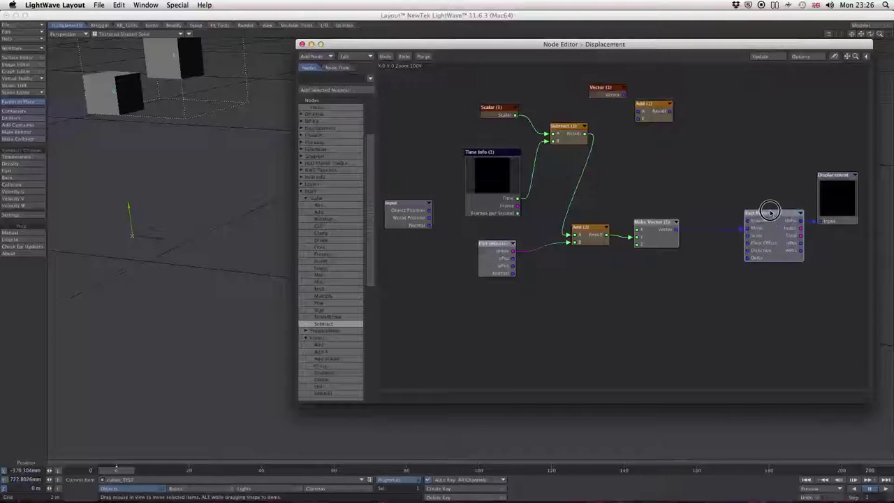
{"action": "left_click_drag", "start_coordinate": [661, 222], "coordinate": [710, 220]}
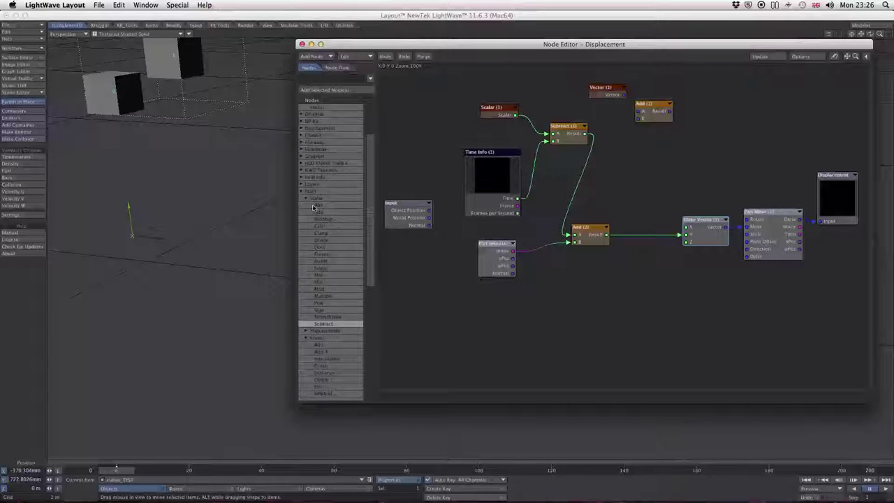
{"action": "left_click_drag", "start_coordinate": [322, 233], "coordinate": [652, 176]}
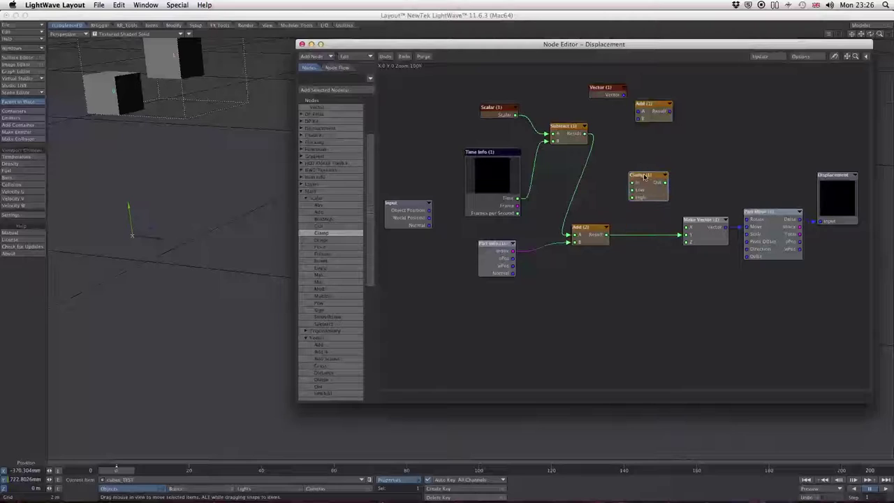
{"action": "double_click", "coordinate": [652, 176]}
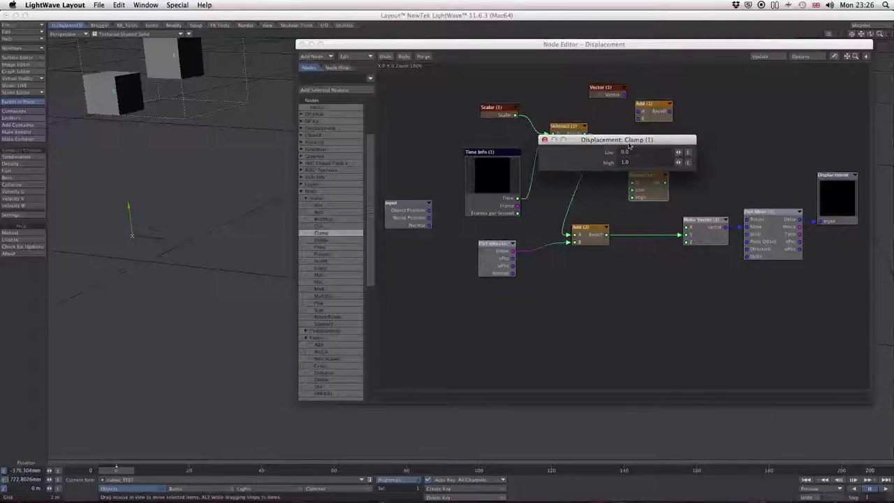
{"action": "left_click_drag", "start_coordinate": [630, 141], "coordinate": [695, 126]}
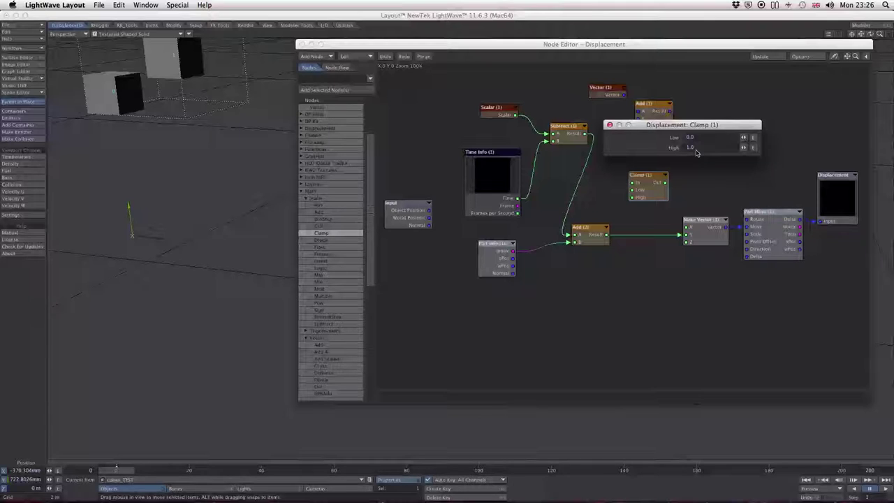
Step: Insert Clamp between Add (2)'s Result and Make Vector's X, then step through frames to check
{"action": "left_click", "coordinate": [610, 126]}
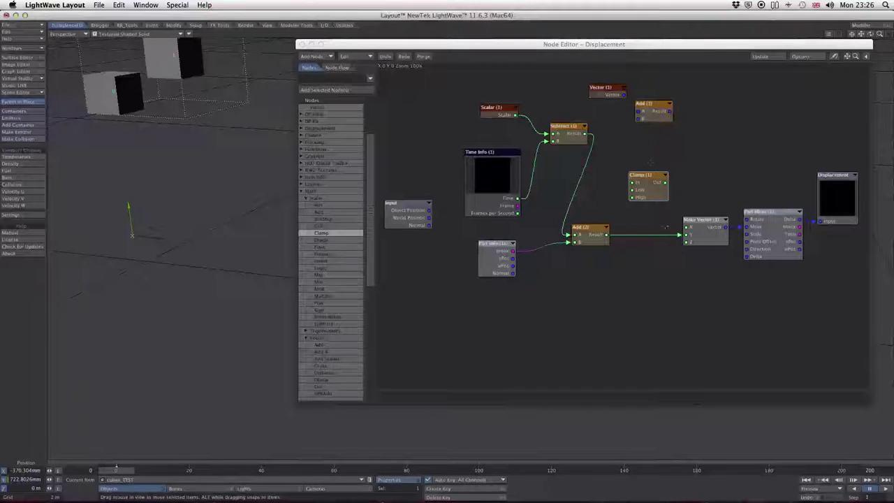
{"action": "left_click_drag", "start_coordinate": [639, 176], "coordinate": [641, 196]}
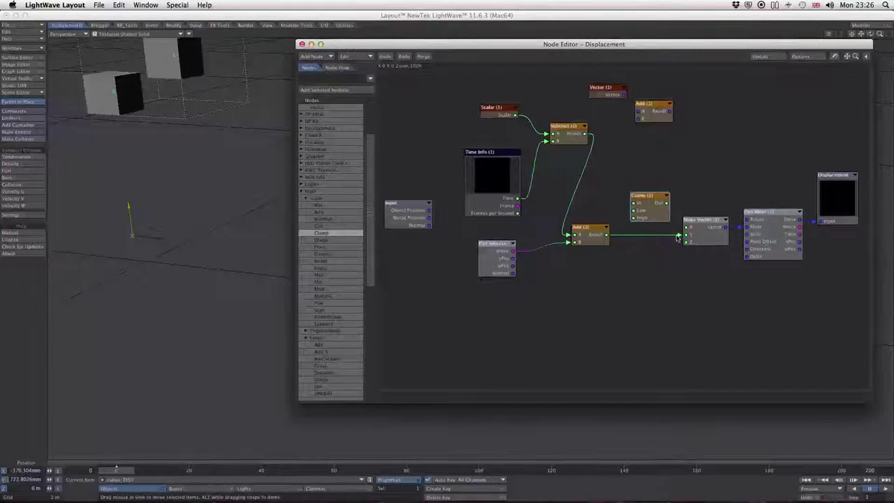
{"action": "left_click_drag", "start_coordinate": [671, 237], "coordinate": [588, 225]}
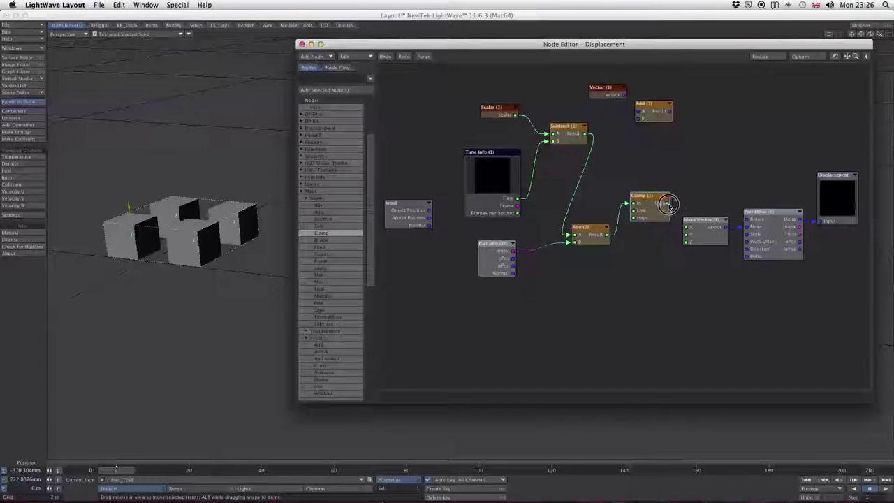
{"action": "left_click_drag", "start_coordinate": [668, 203], "coordinate": [687, 234]}
{"action": "left_click_drag", "start_coordinate": [650, 197], "coordinate": [650, 204]}
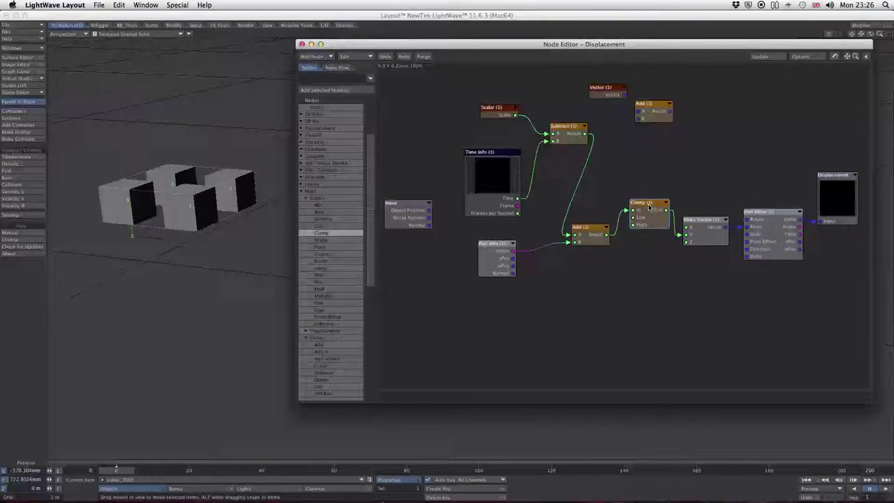
{"action": "mouse_move", "coordinate": [111, 469]}
{"action": "left_mouse_down"}
{"action": "mouse_move", "coordinate": [765, 470]}
{"action": "mouse_move", "coordinate": [116, 470]}
{"action": "left_mouse_up"}
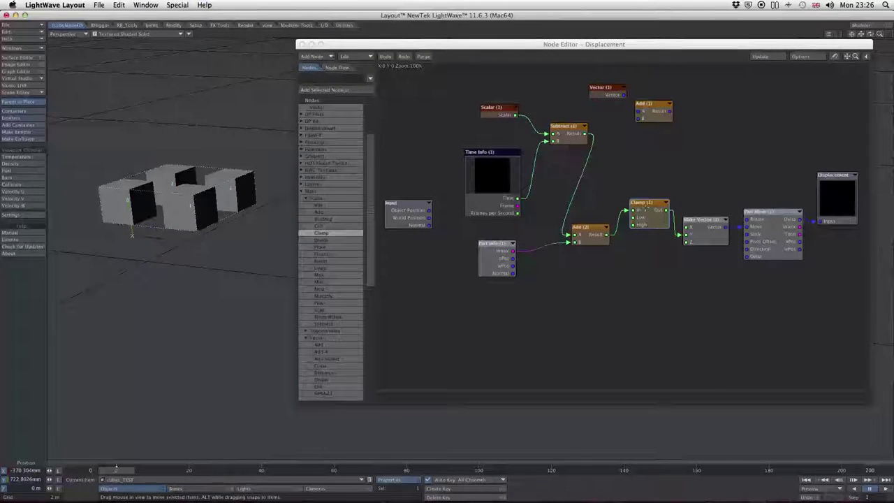
Step: Change the Clamp (1) node's High limit to 4
{"action": "double_click", "coordinate": [643, 210]}
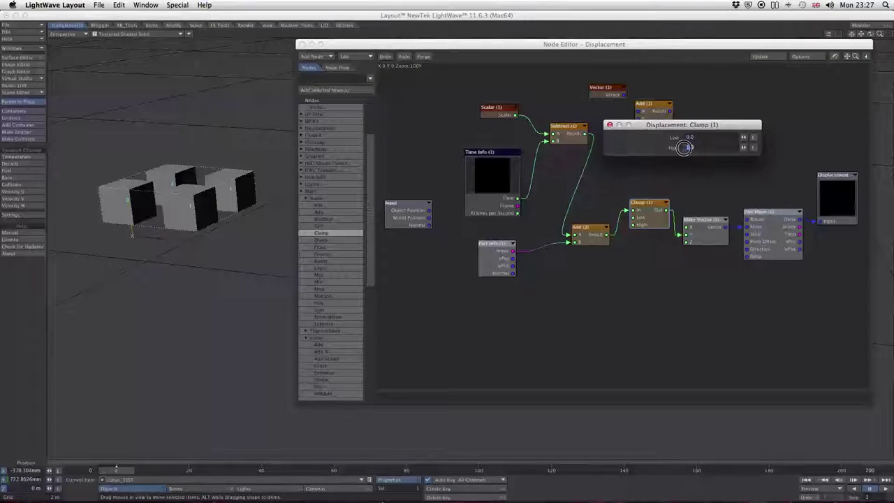
{"action": "left_click", "coordinate": [687, 148]}
{"action": "type", "text": "4"}
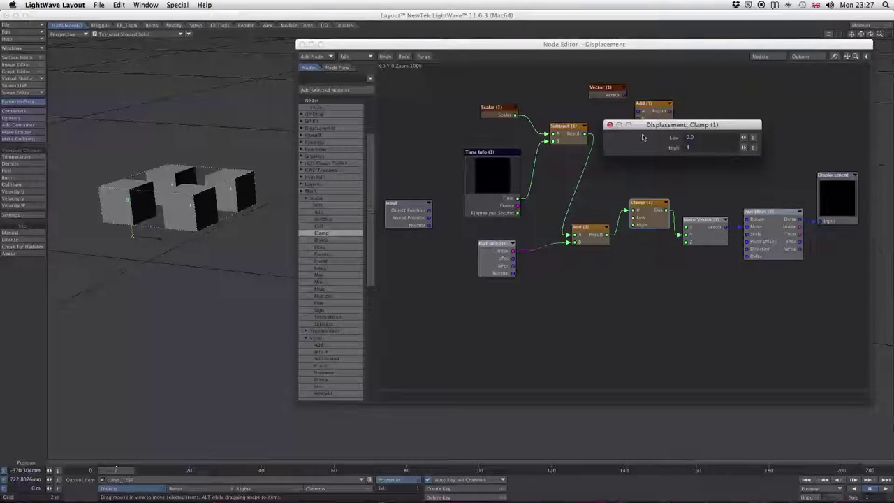
{"action": "left_click", "coordinate": [610, 125]}
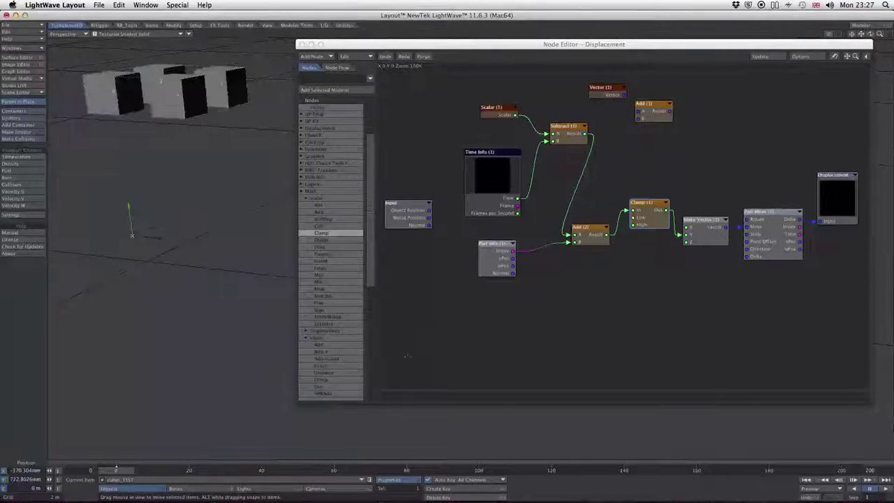